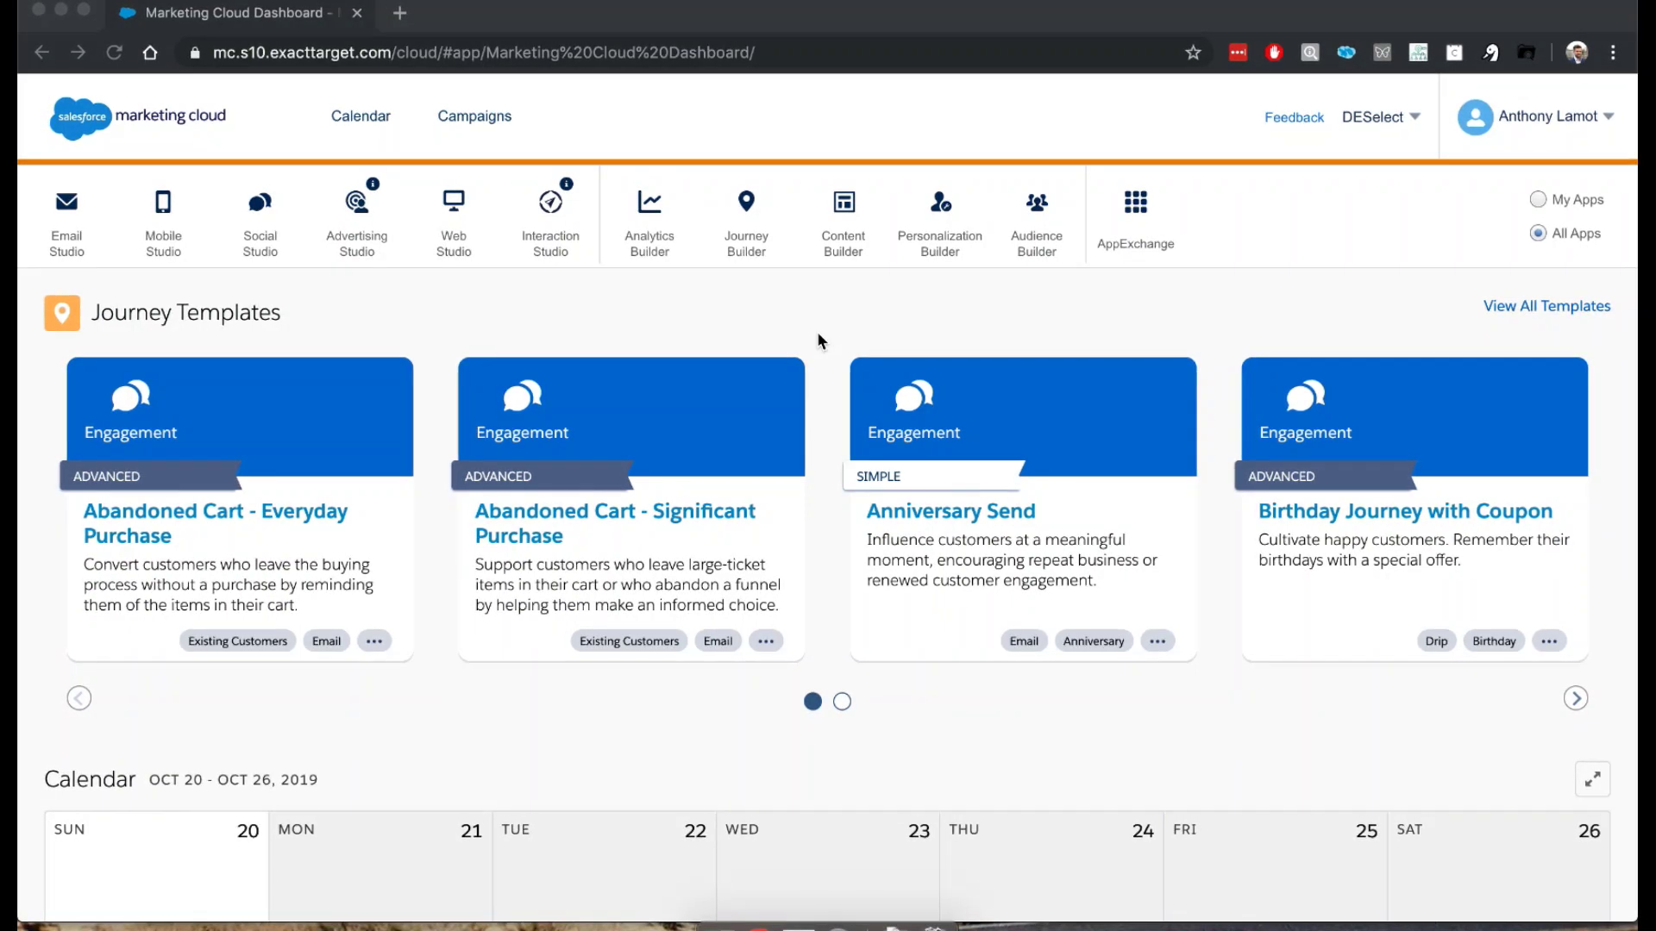
- Open Email Studio's Email app and dismiss the welcome and From Addresses warning notices
{"action": "left_click", "coordinate": [79, 222]}
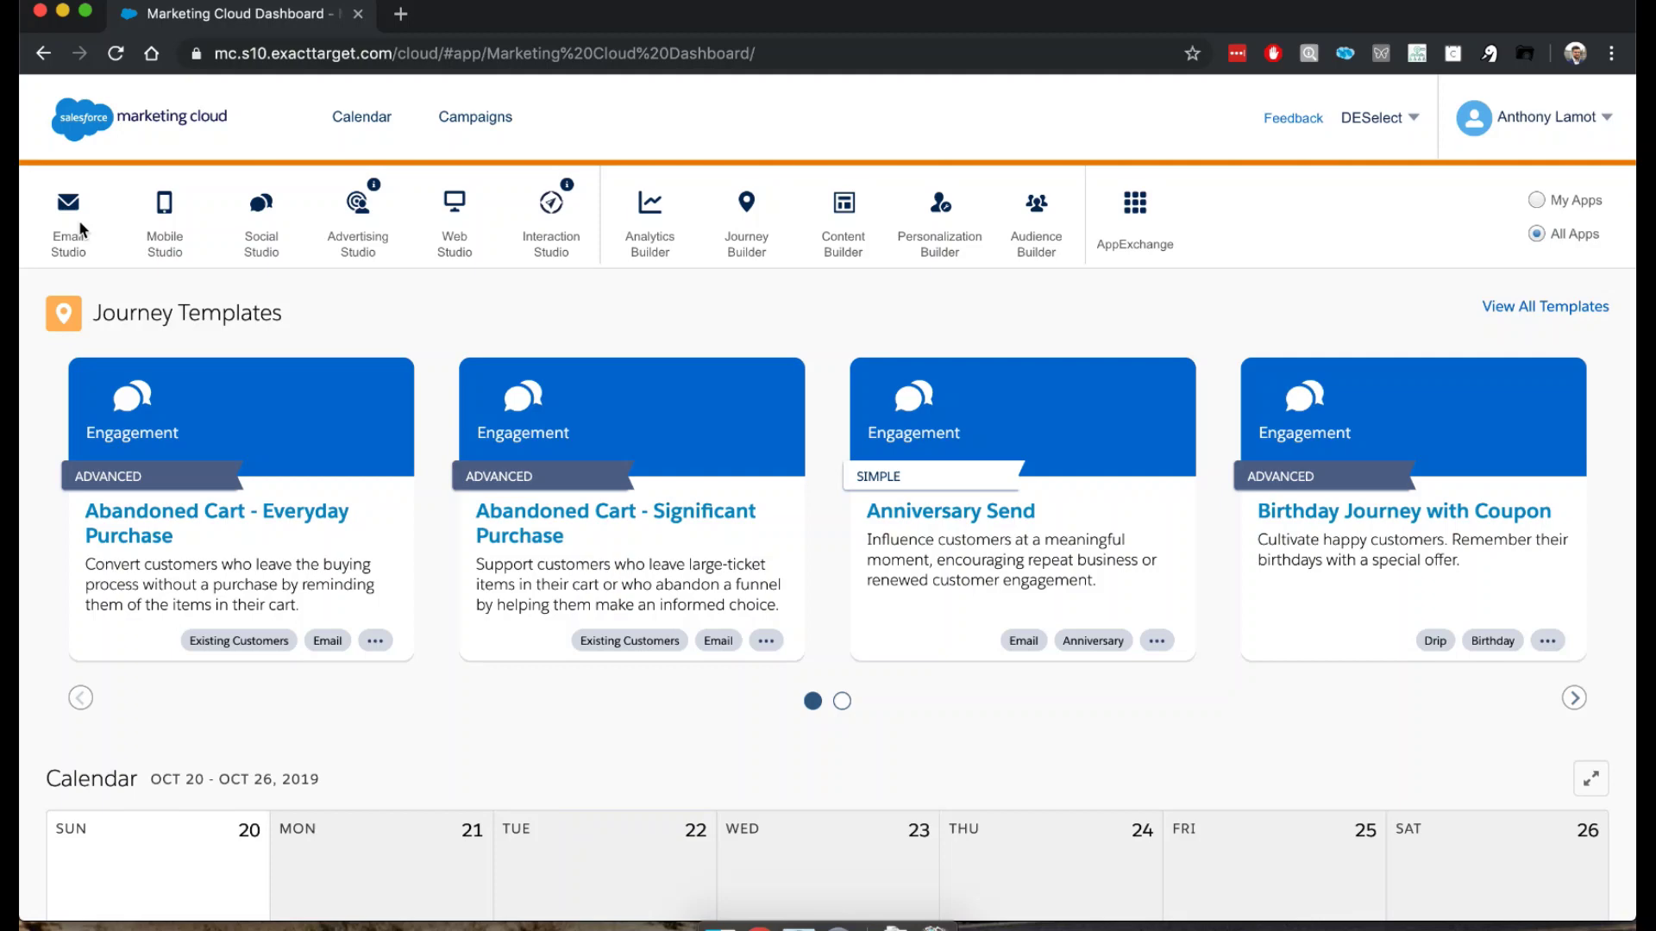
{"action": "left_click", "coordinate": [67, 321]}
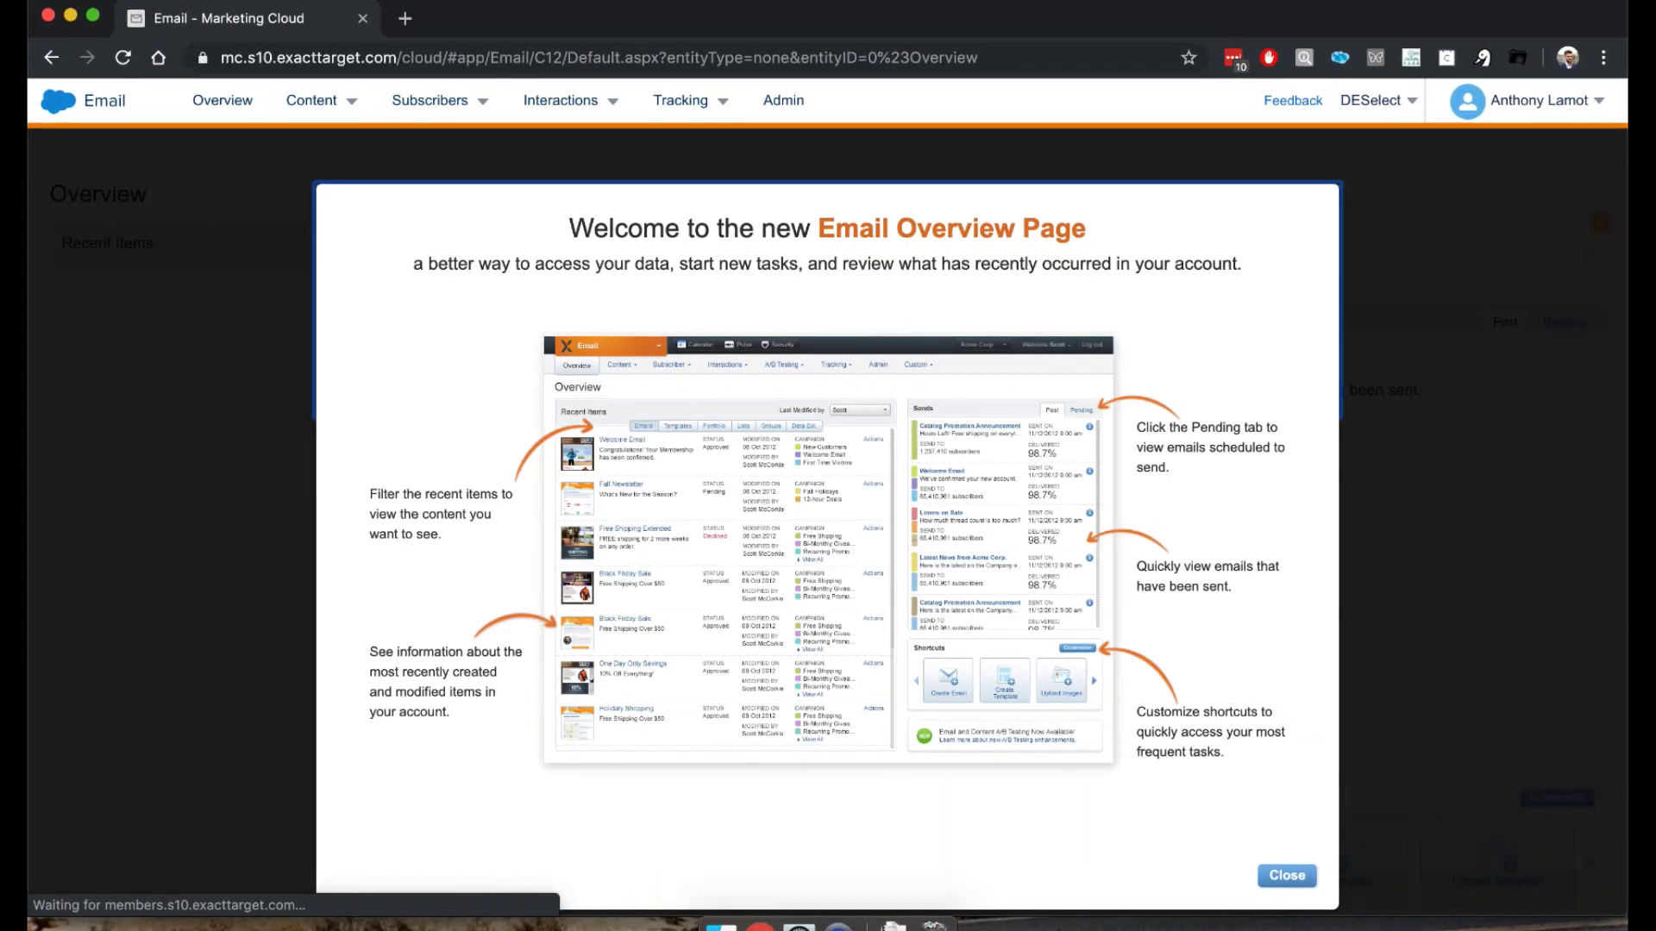
{"action": "left_click", "coordinate": [1287, 876]}
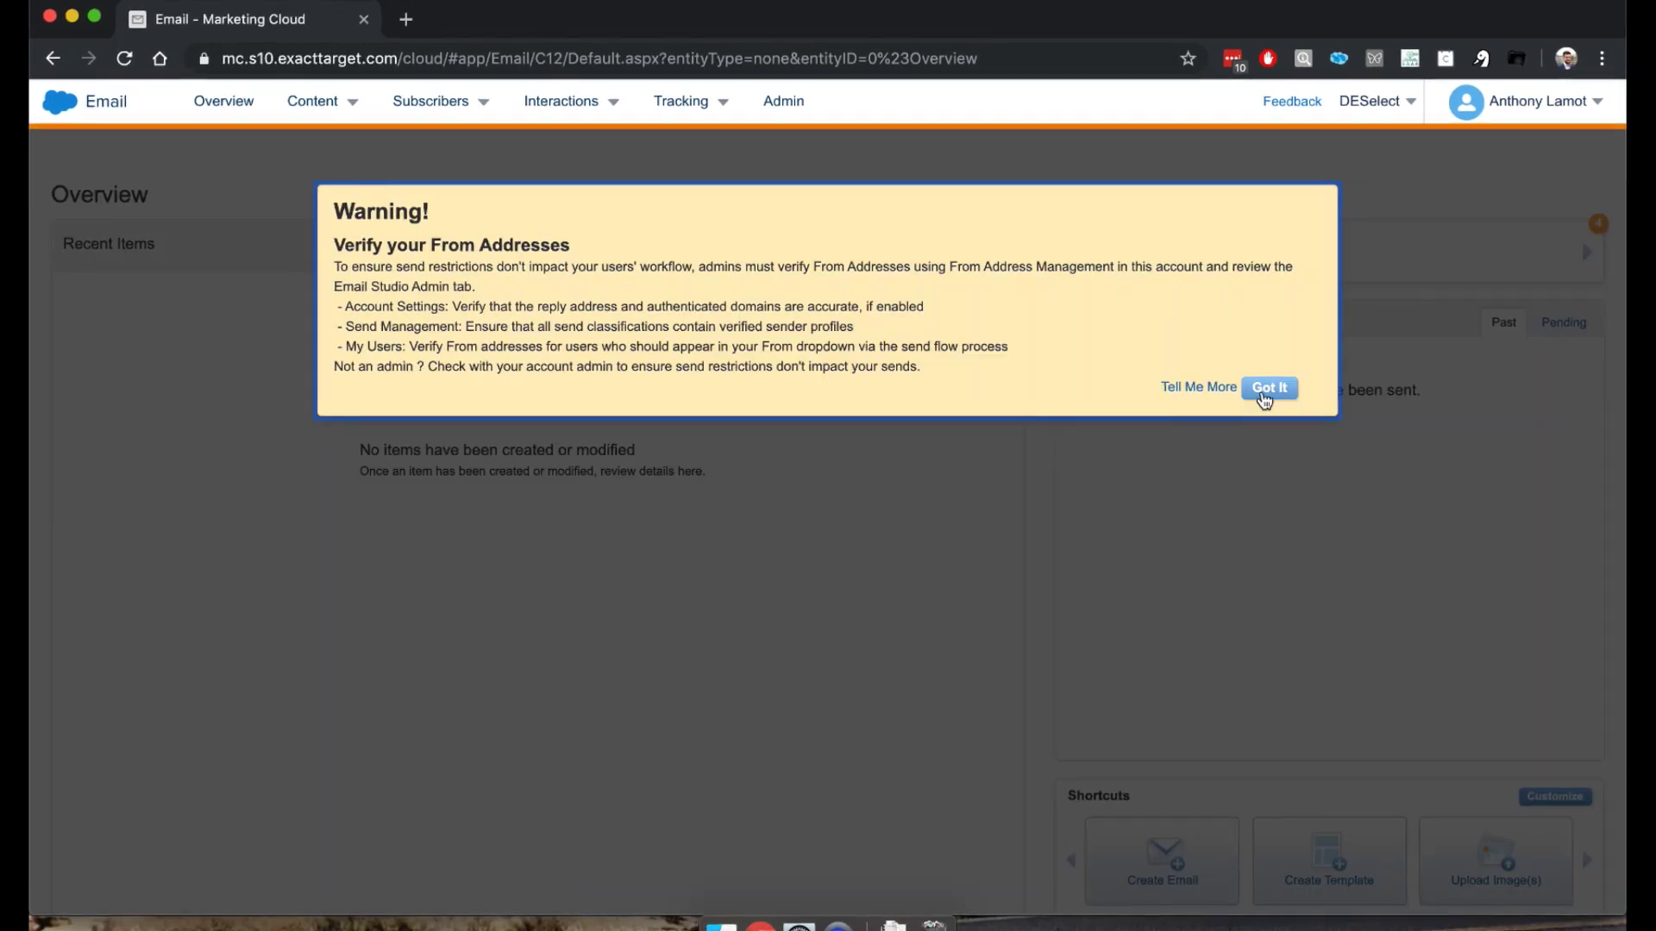
{"action": "left_click", "coordinate": [1268, 389]}
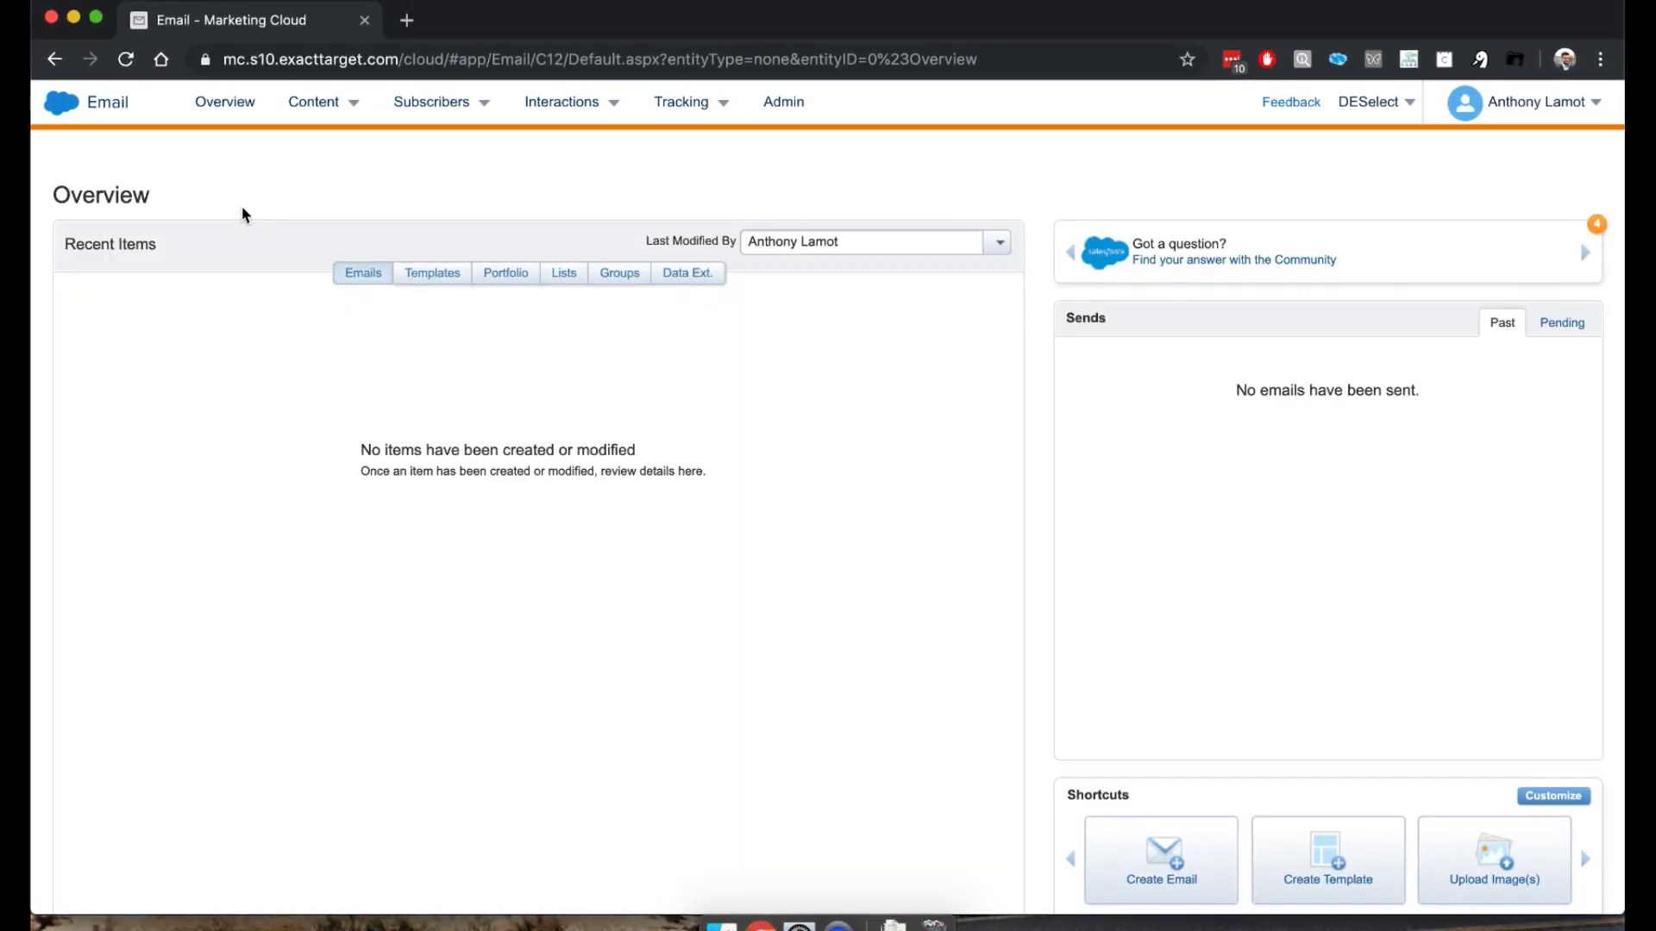
{"action": "mouse_move", "coordinate": [374, 114]}
{"action": "mouse_move", "coordinate": [444, 116]}
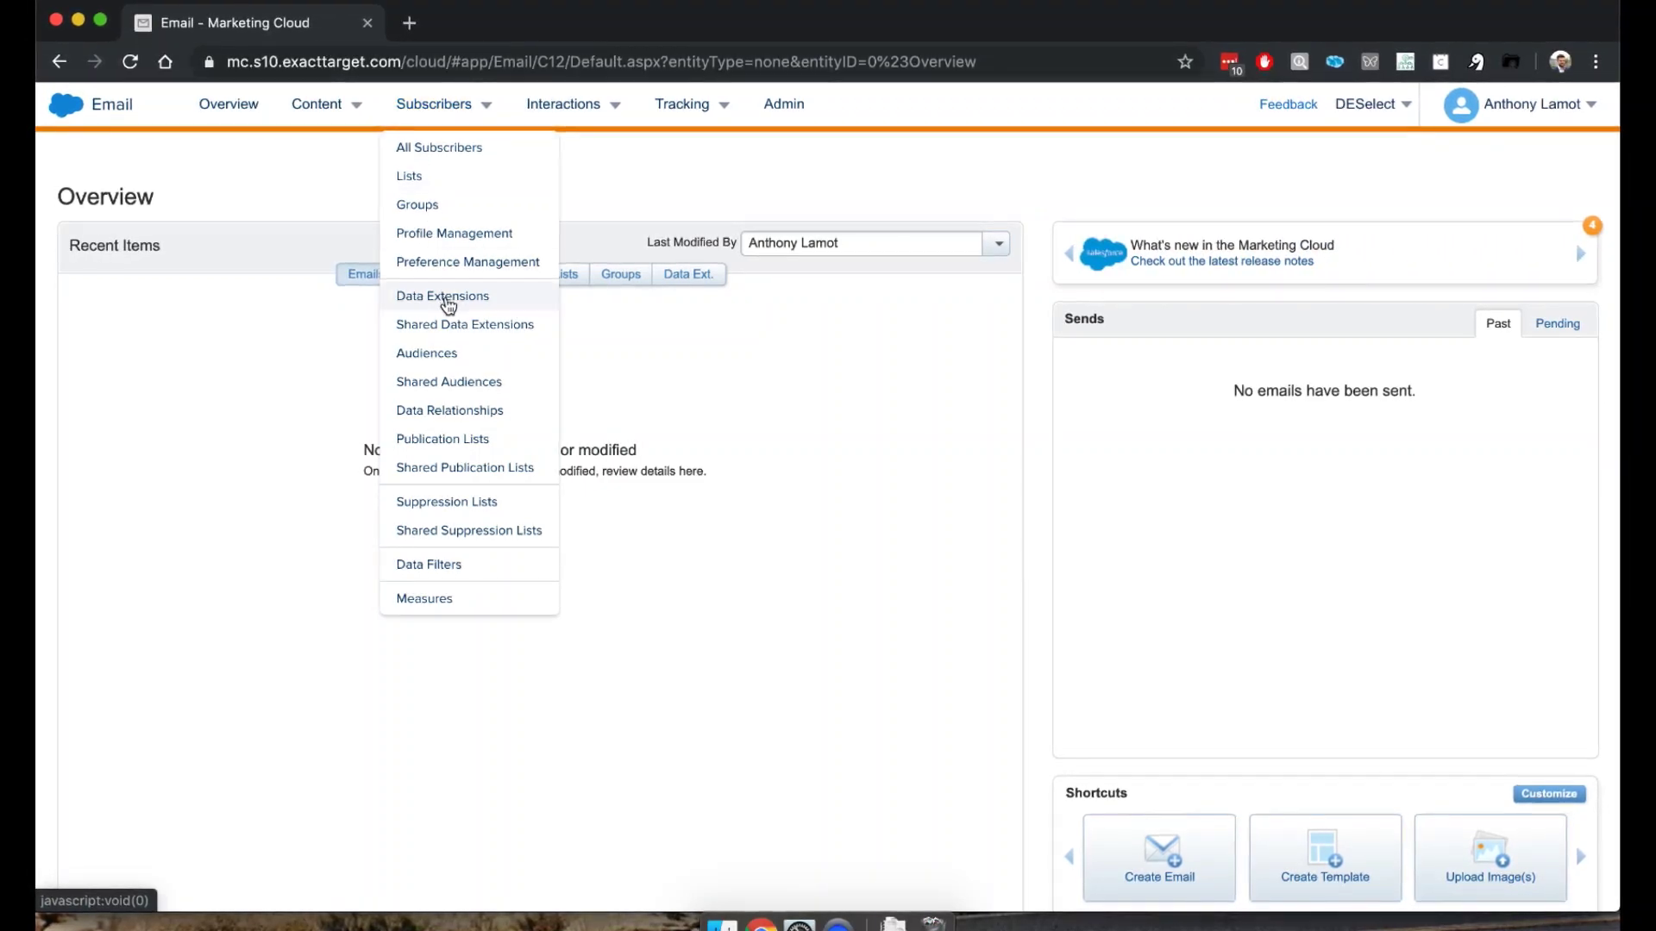
- Go to Subscribers > Data Extensions and open the Data Extensions folder under My Subscribers
{"action": "left_click", "coordinate": [489, 302]}
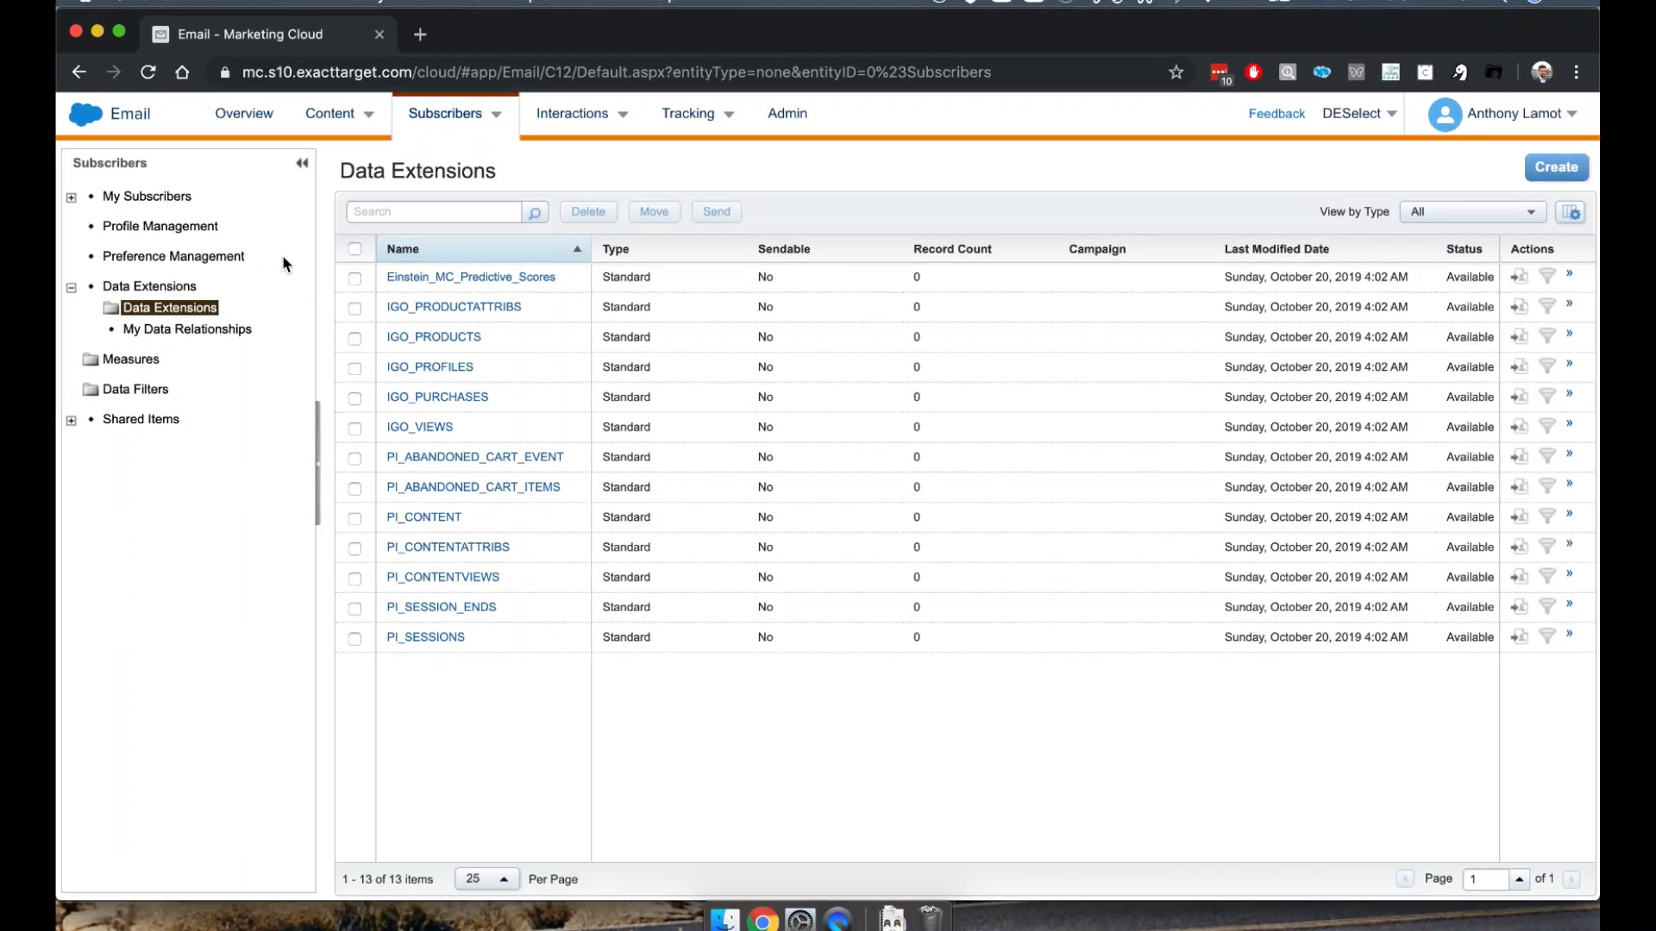
{"action": "left_click", "coordinate": [72, 198]}
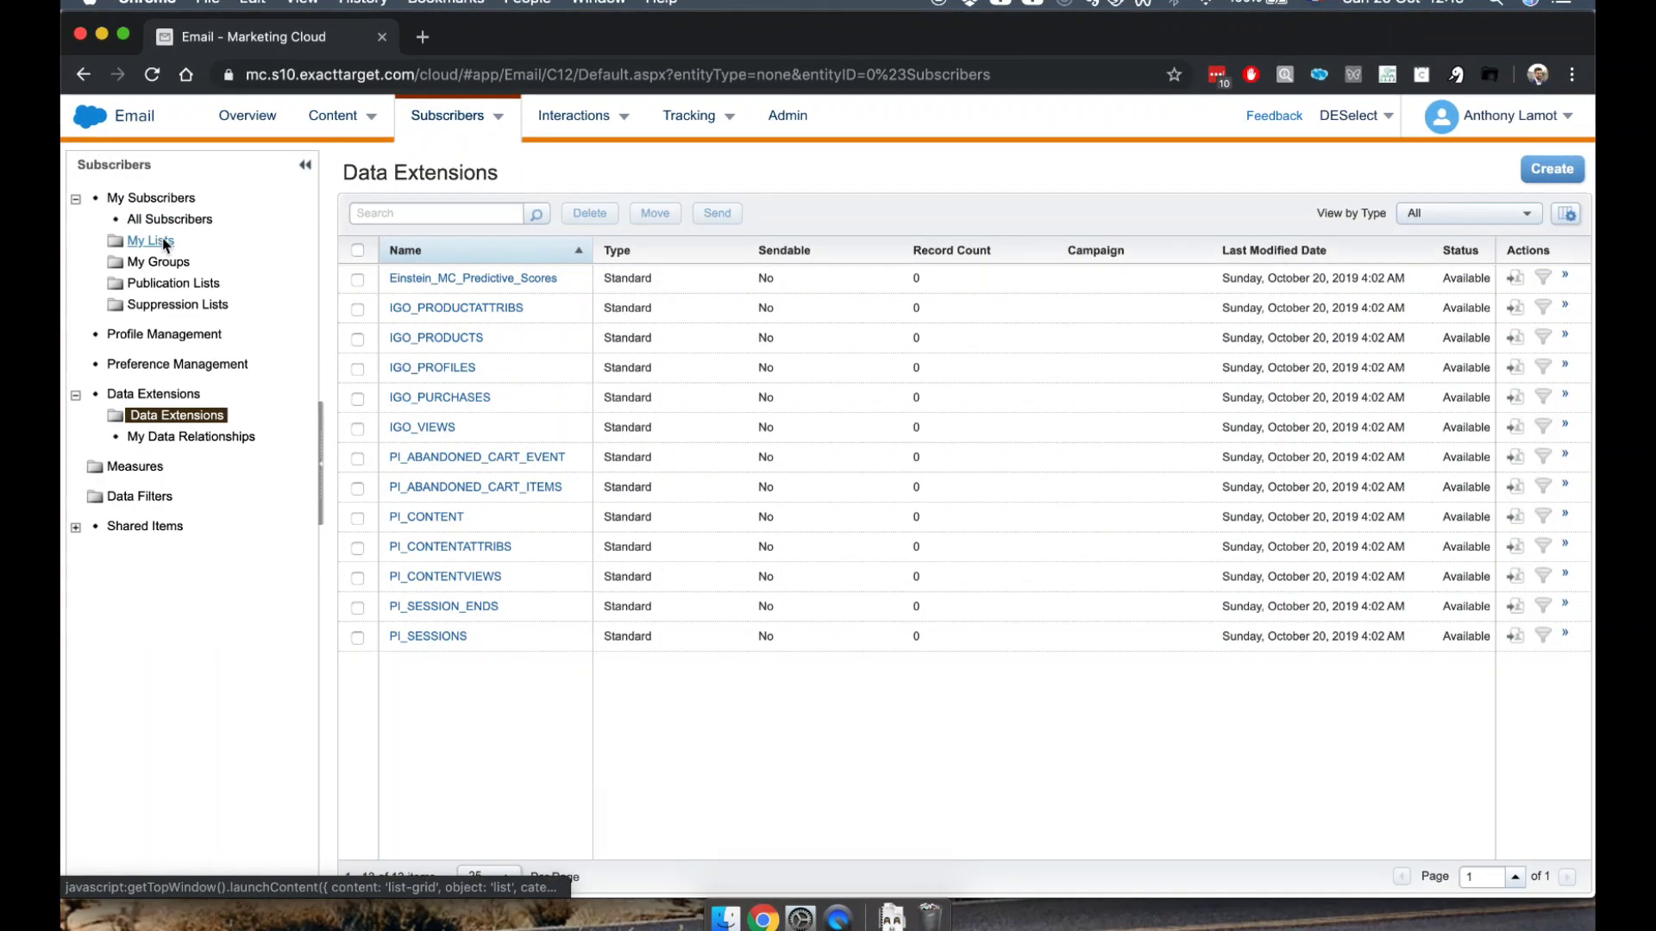
{"action": "left_click", "coordinate": [172, 421]}
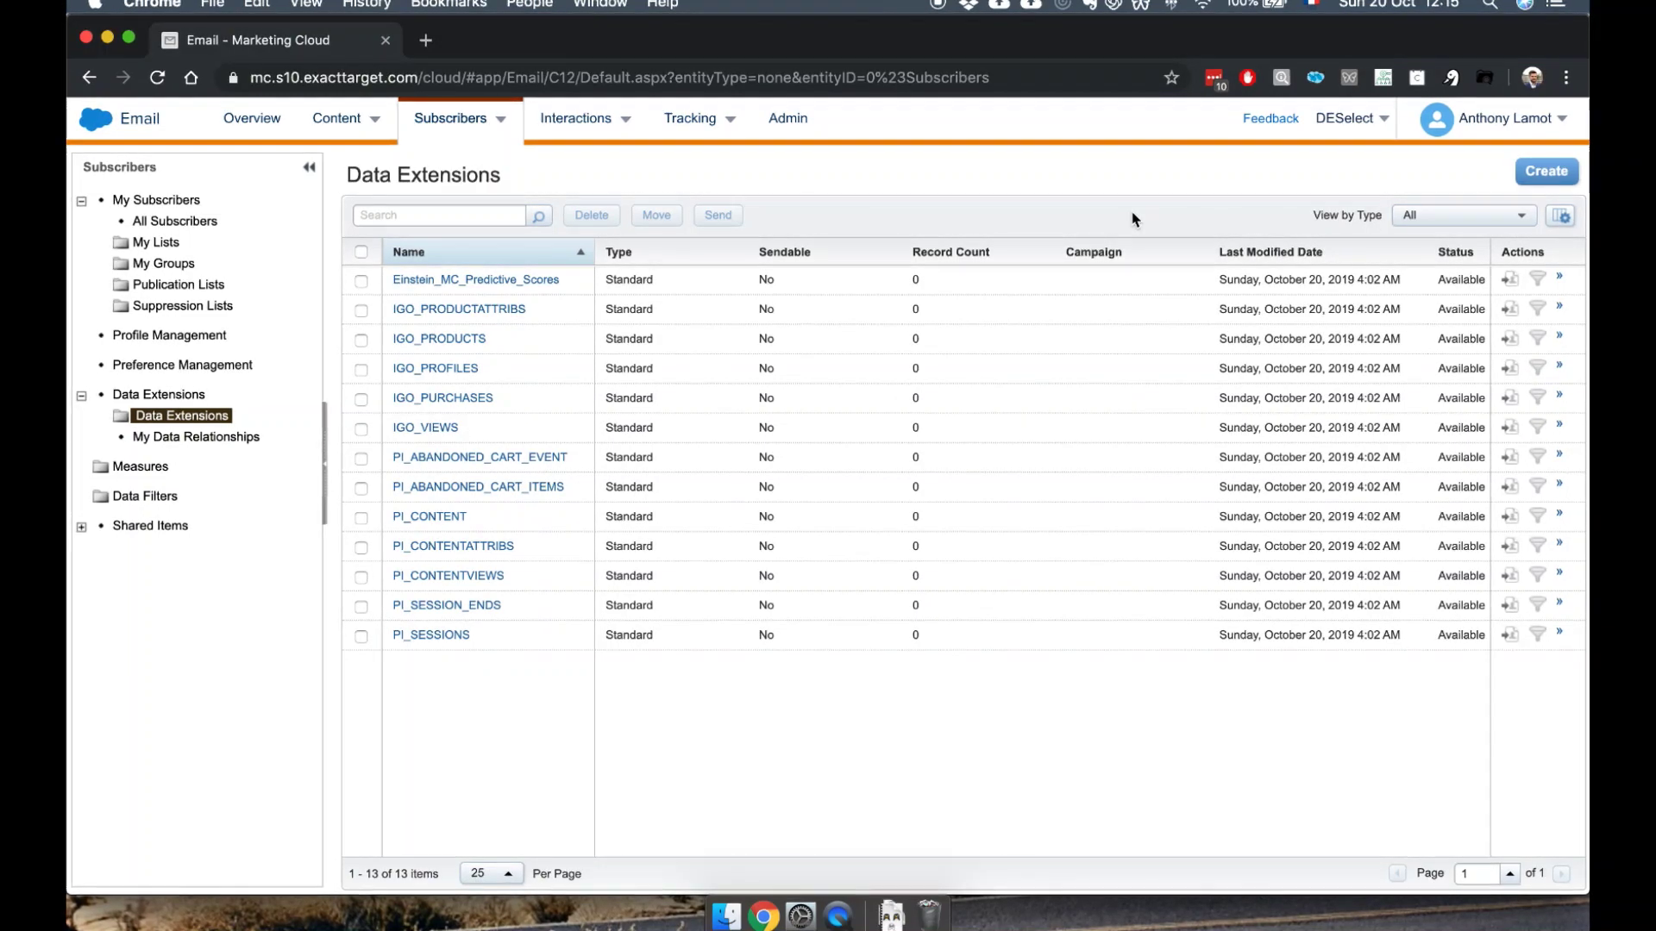
- Start a new Standard Data Extension and review its Creation Method options
{"action": "left_click", "coordinate": [1537, 181]}
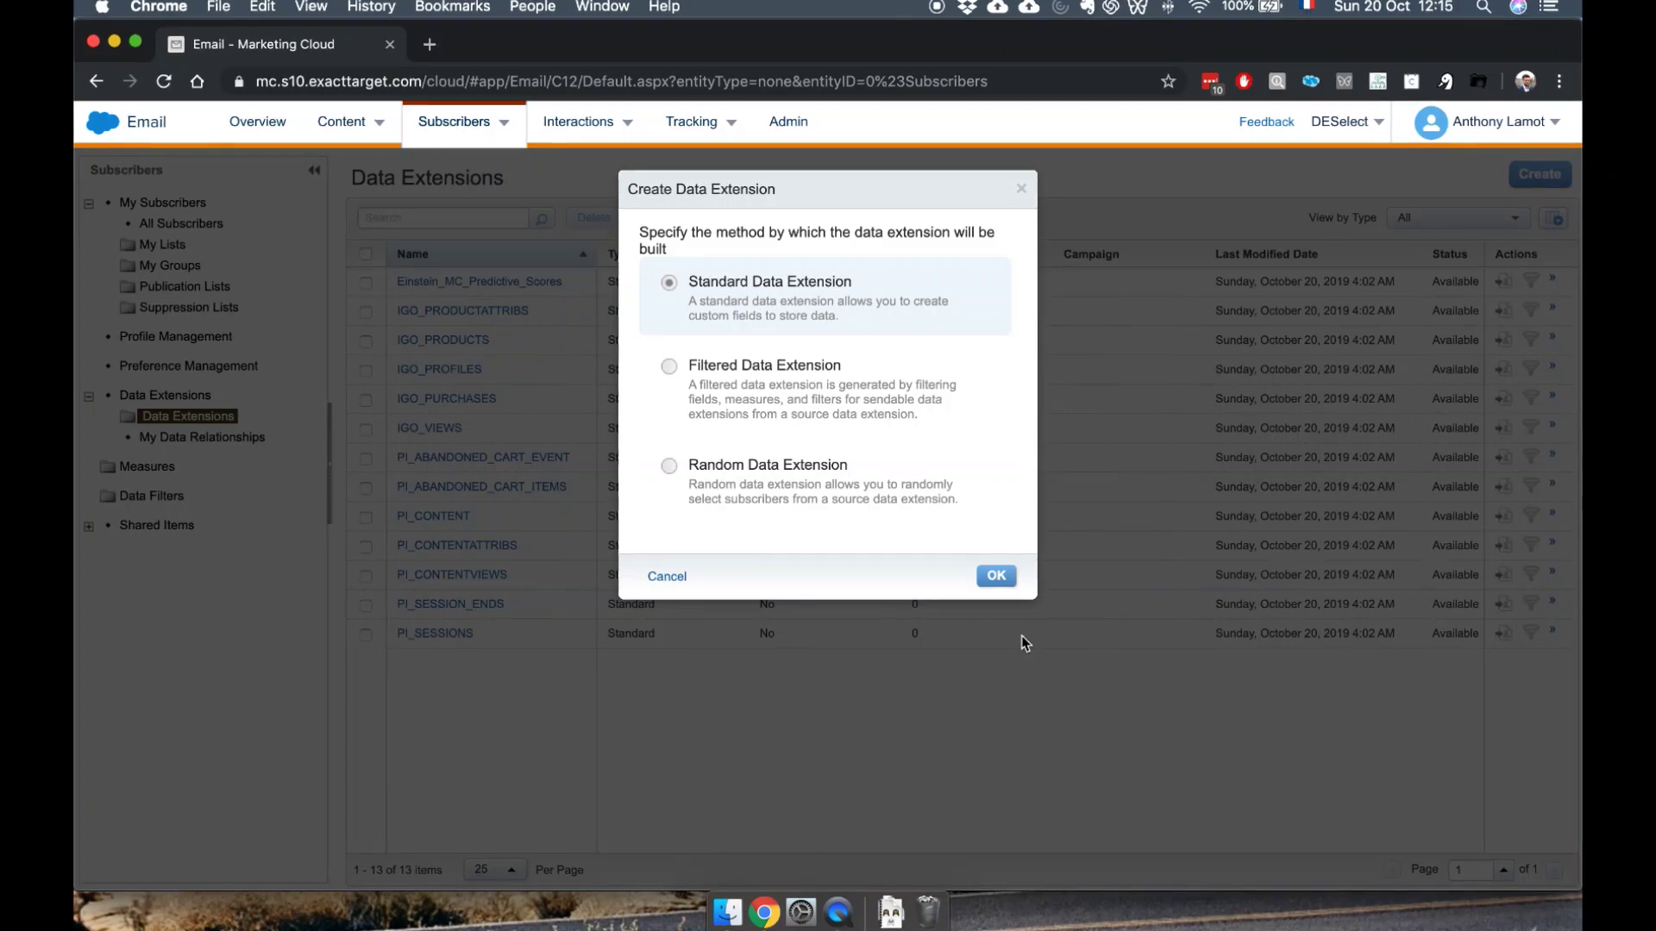
{"action": "left_click", "coordinate": [997, 577]}
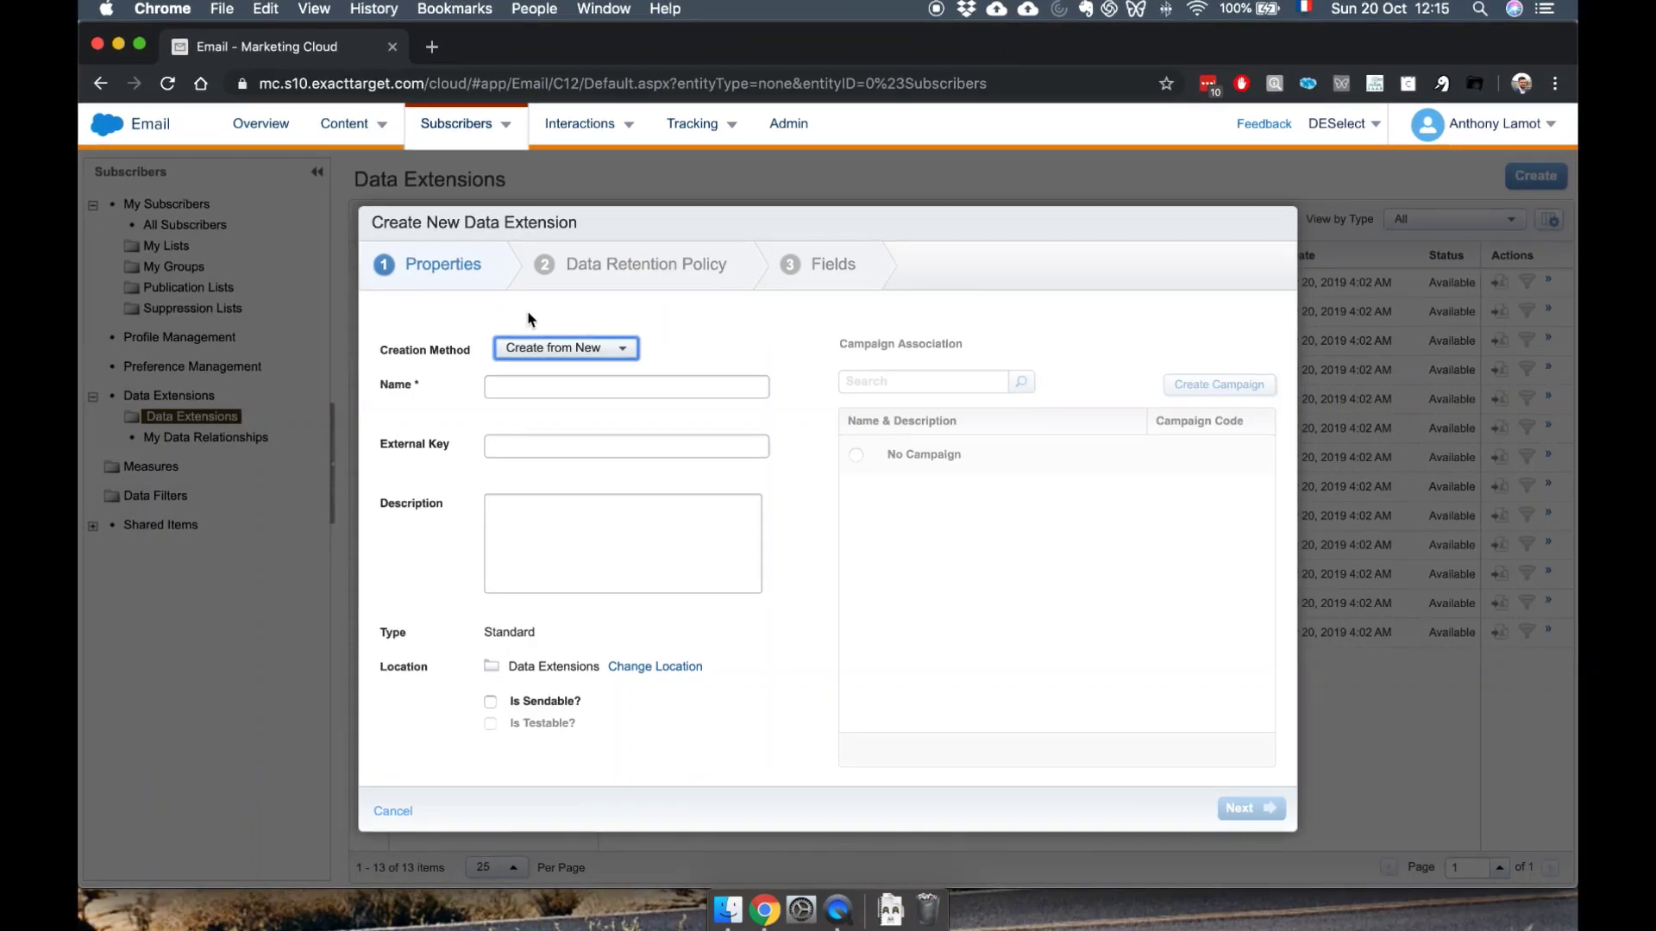
{"action": "left_click", "coordinate": [574, 347]}
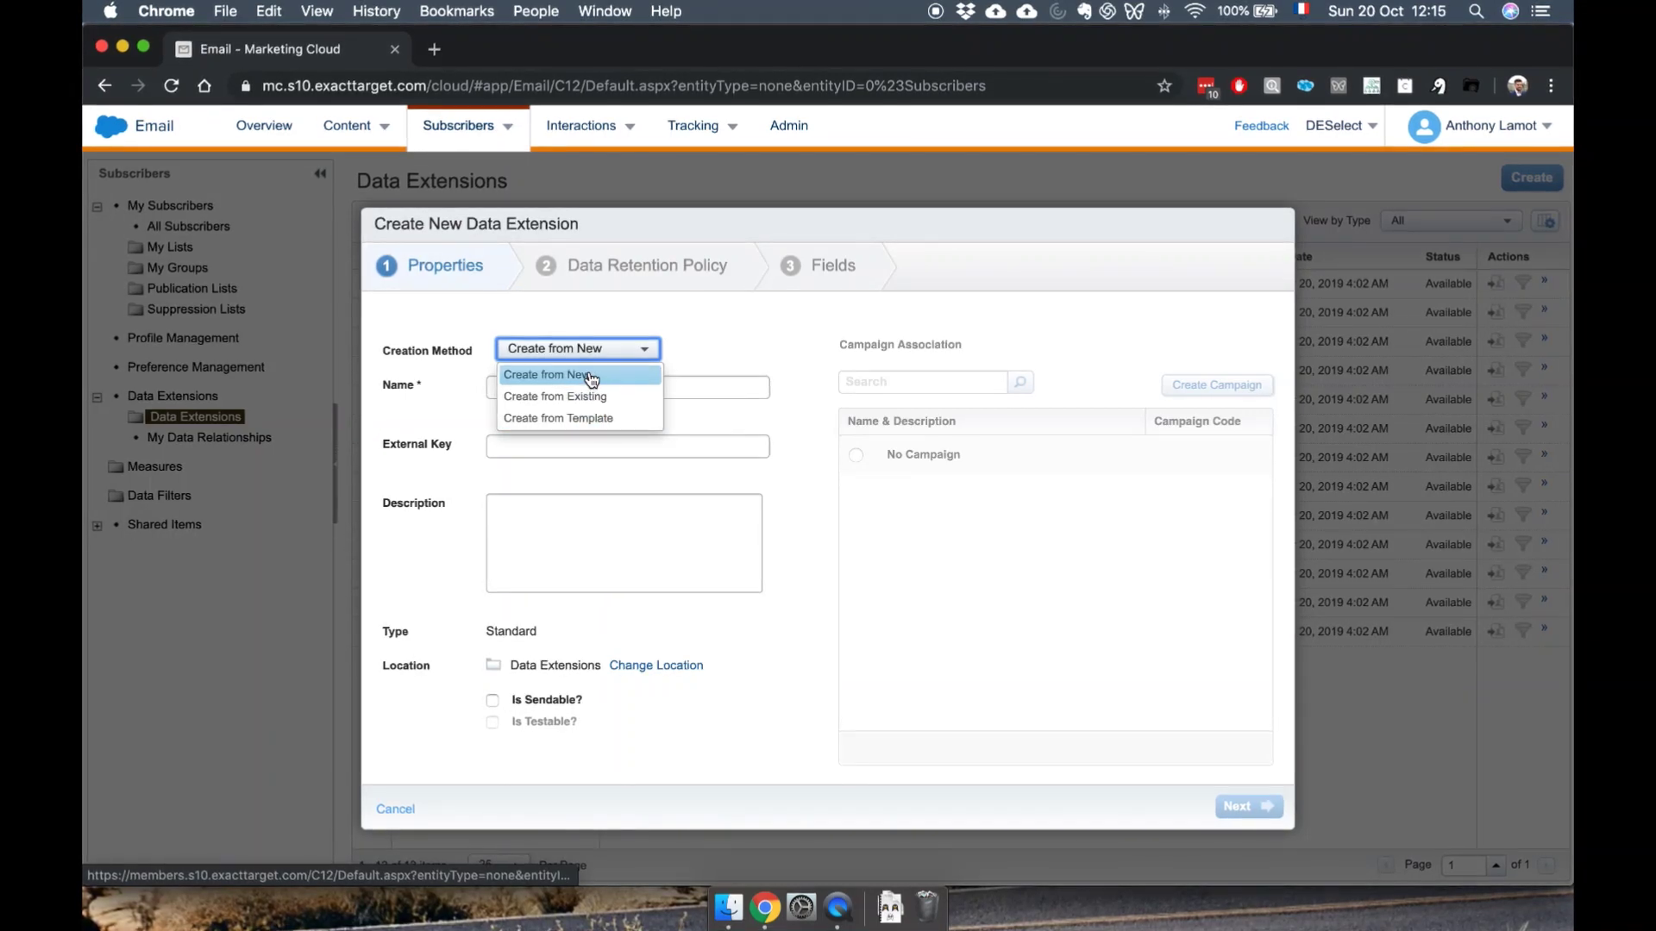
- Keep Create from New and name the data extension 'Subscribers Data Extension 1'
{"action": "left_click", "coordinate": [731, 387]}
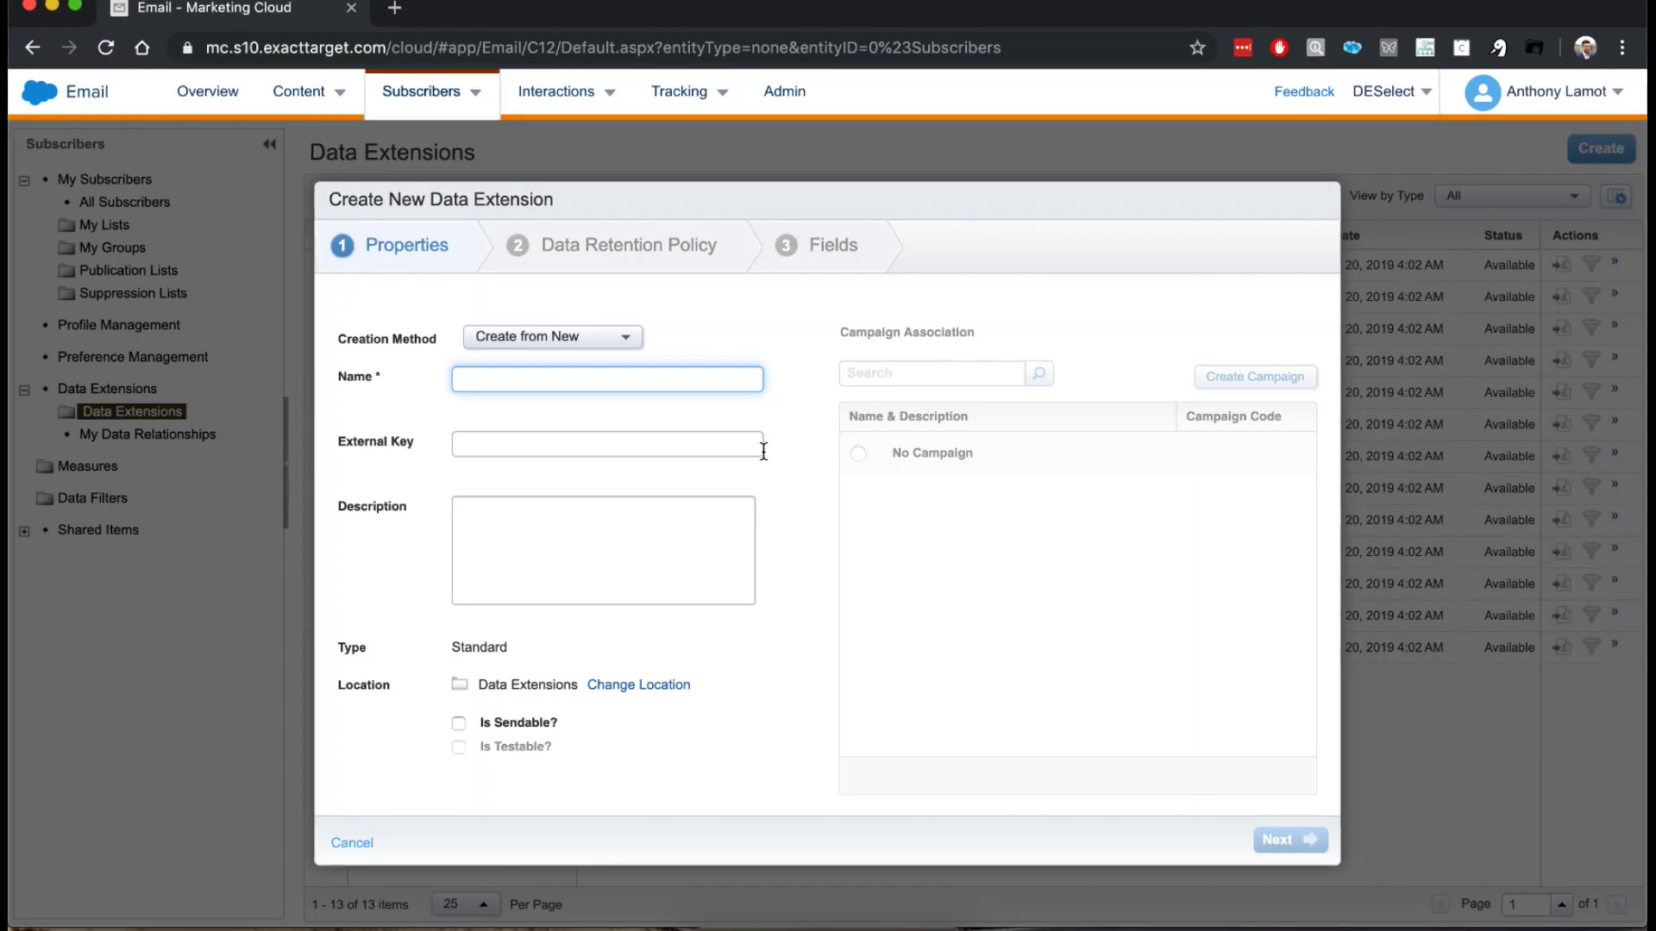
{"action": "type", "text": "Subscribers Data Extension 1"}
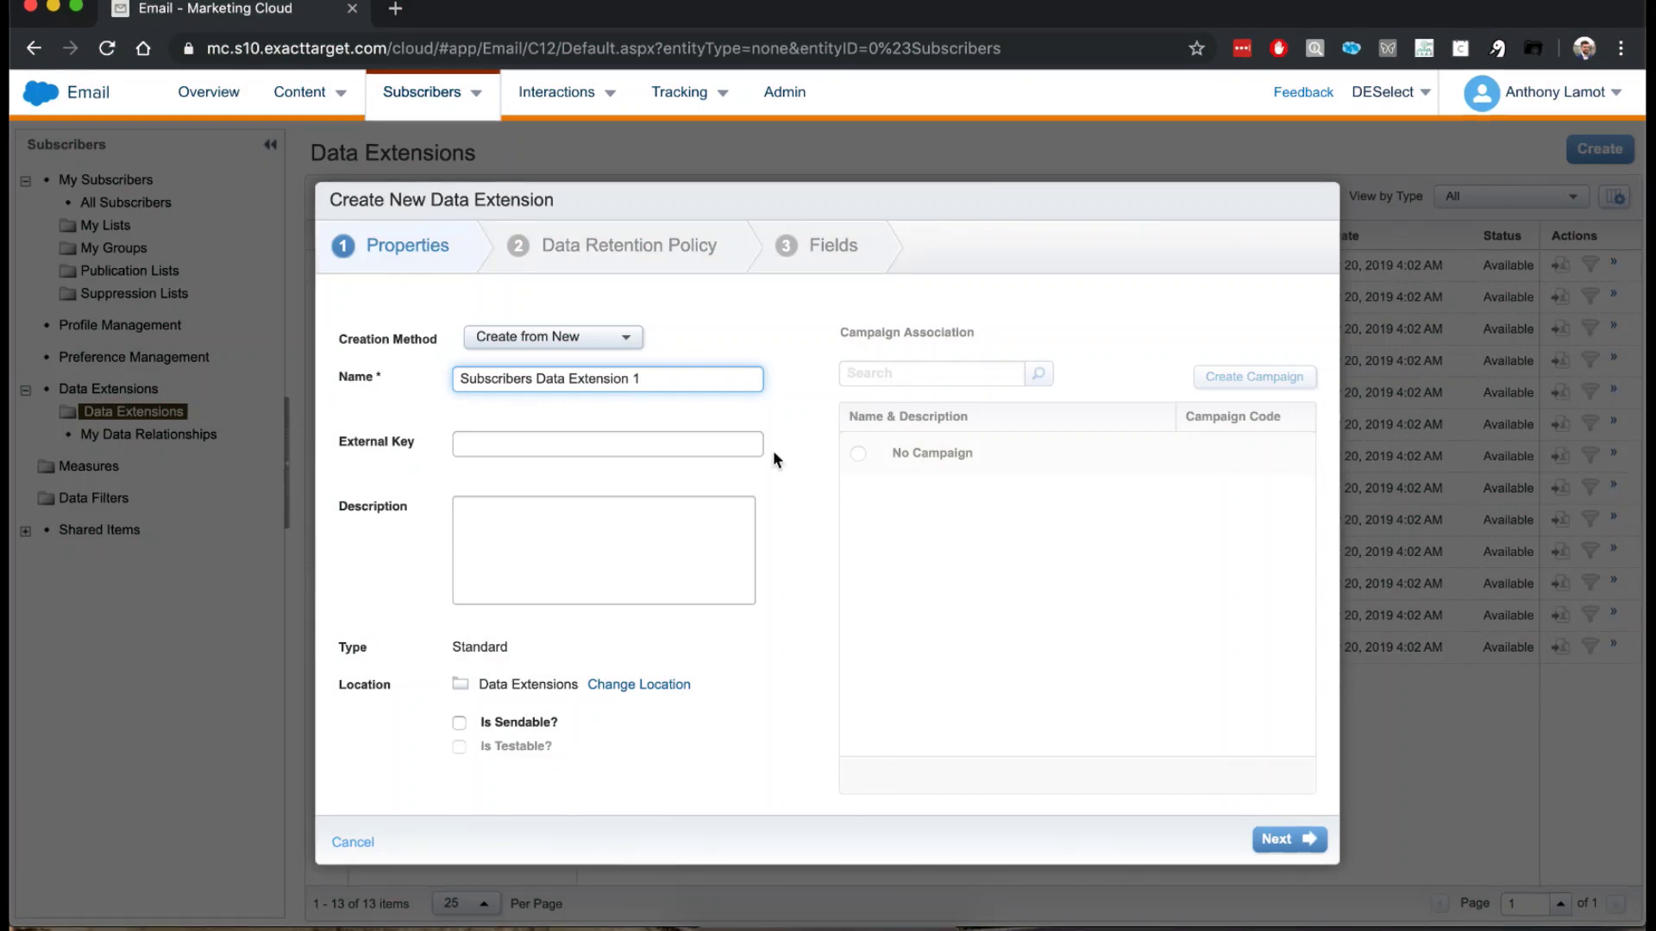
{"action": "left_click", "coordinate": [798, 471]}
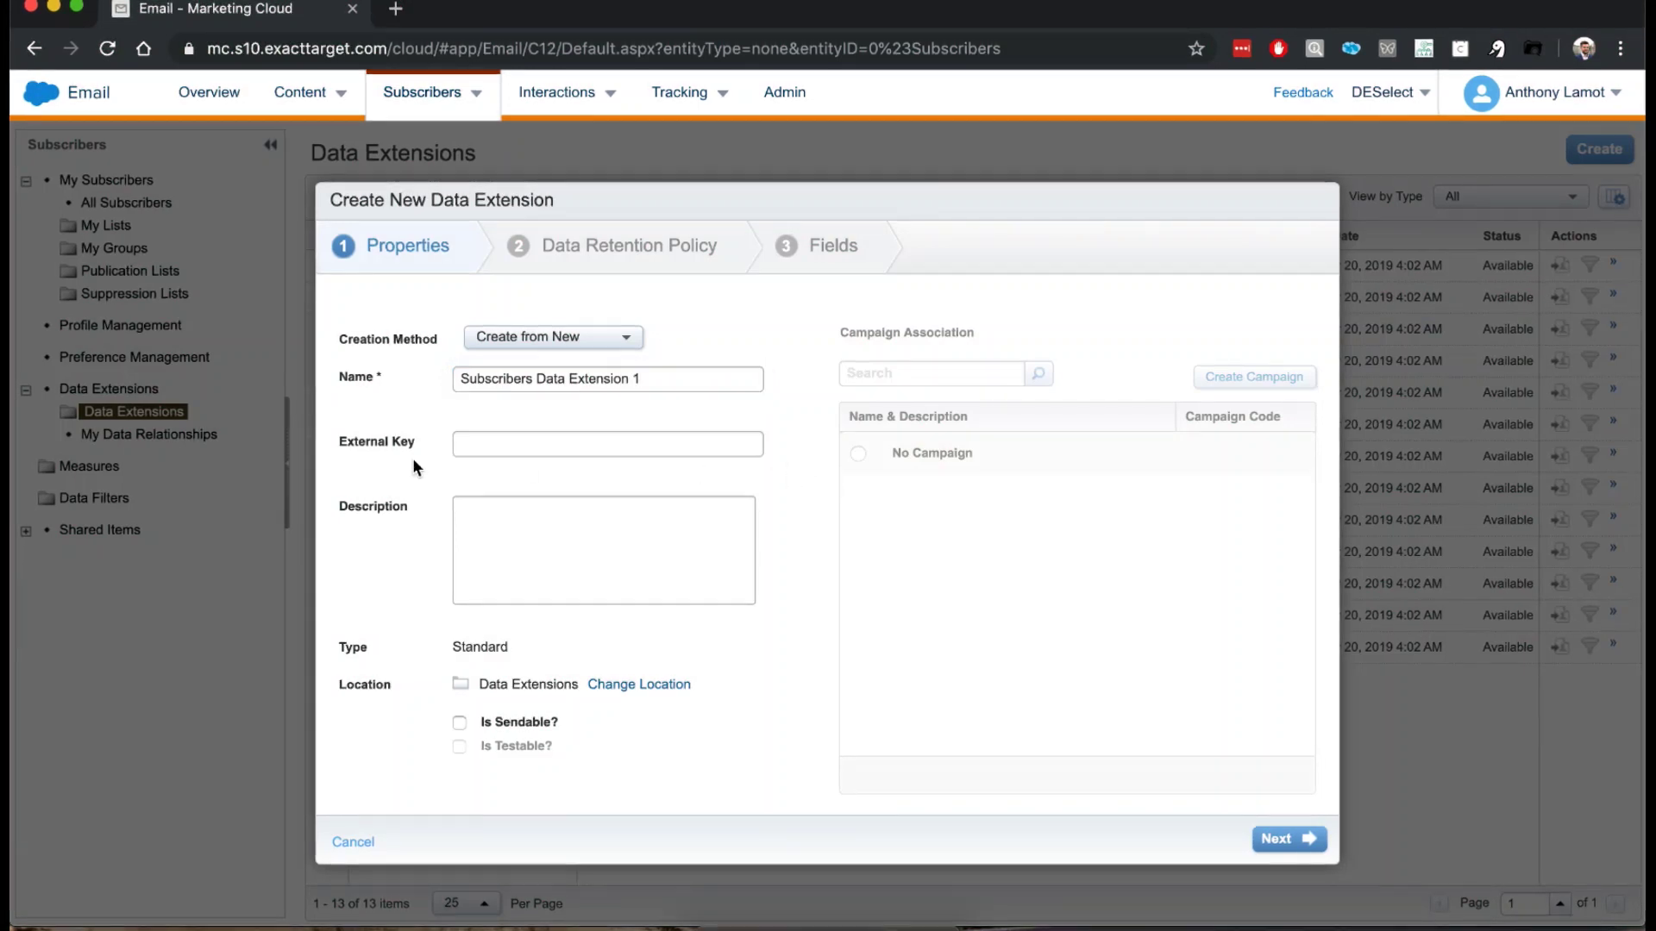
{"action": "left_click_drag", "start_coordinate": [349, 453], "coordinate": [437, 451]}
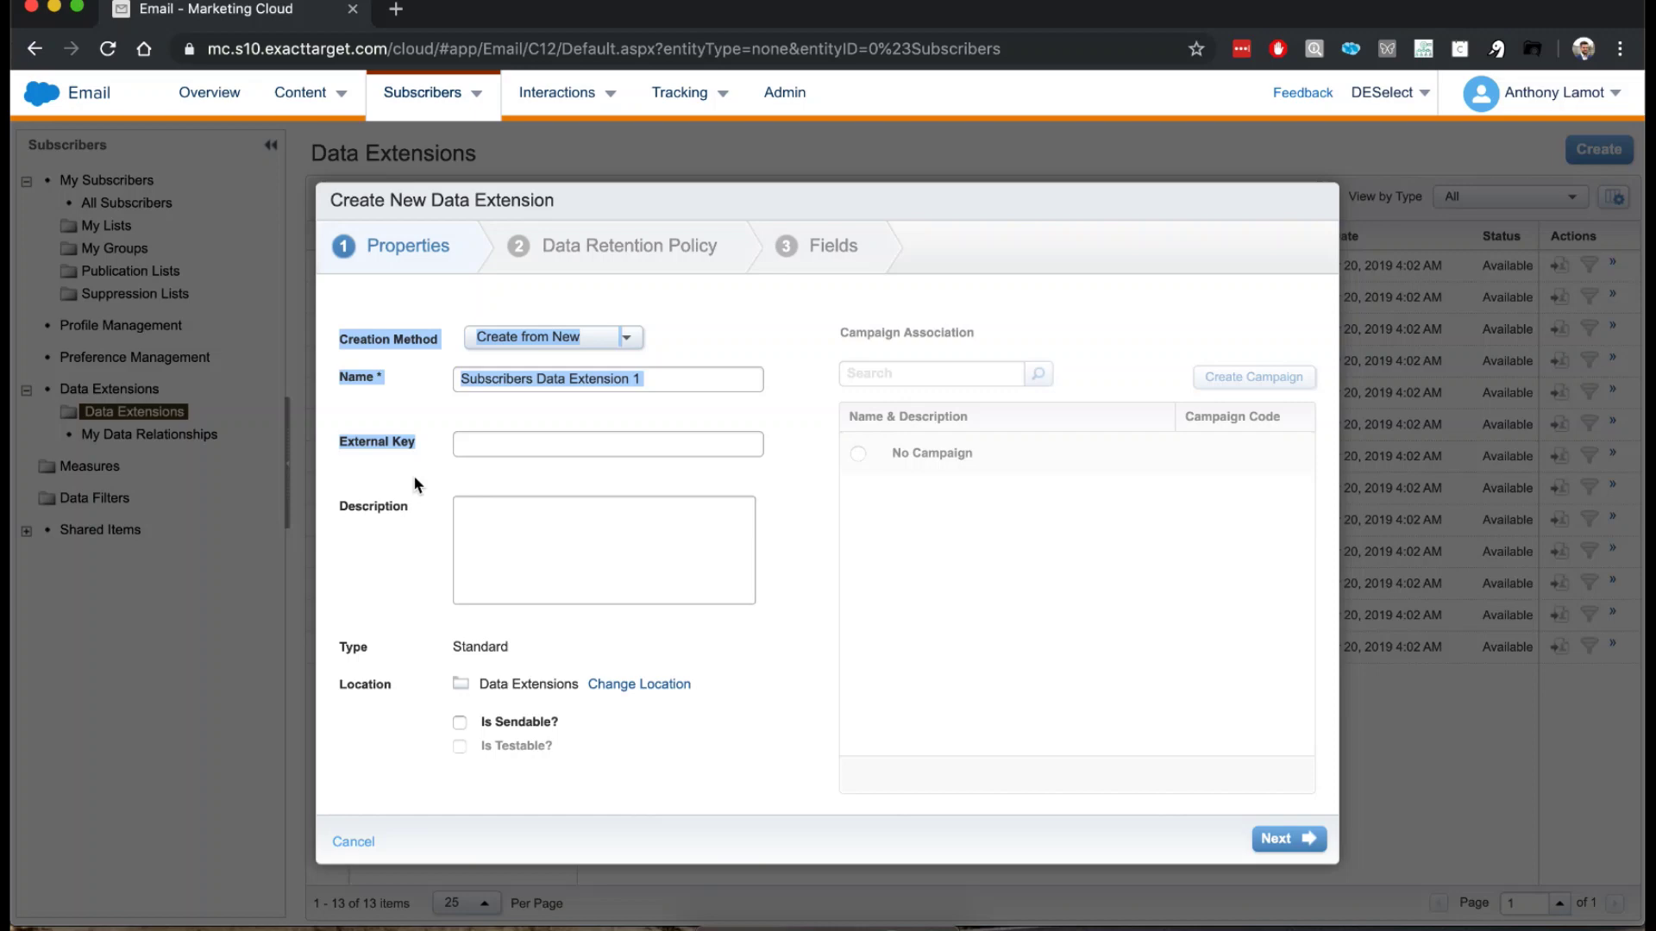
{"action": "left_click", "coordinate": [437, 451]}
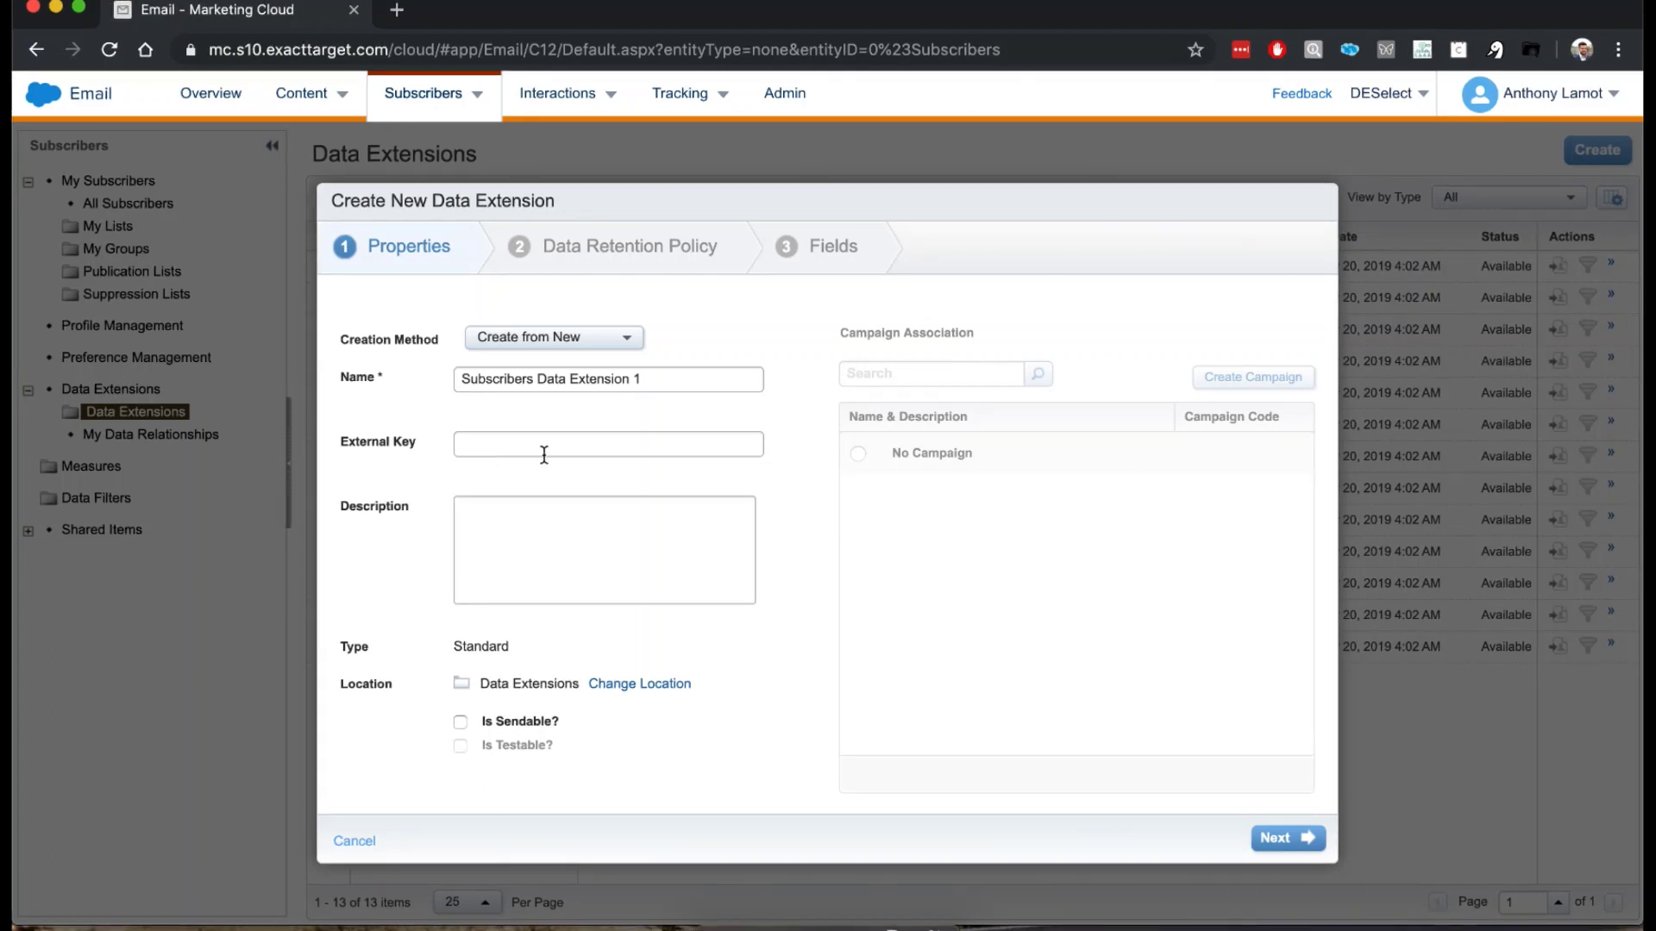
{"action": "left_click", "coordinate": [531, 527]}
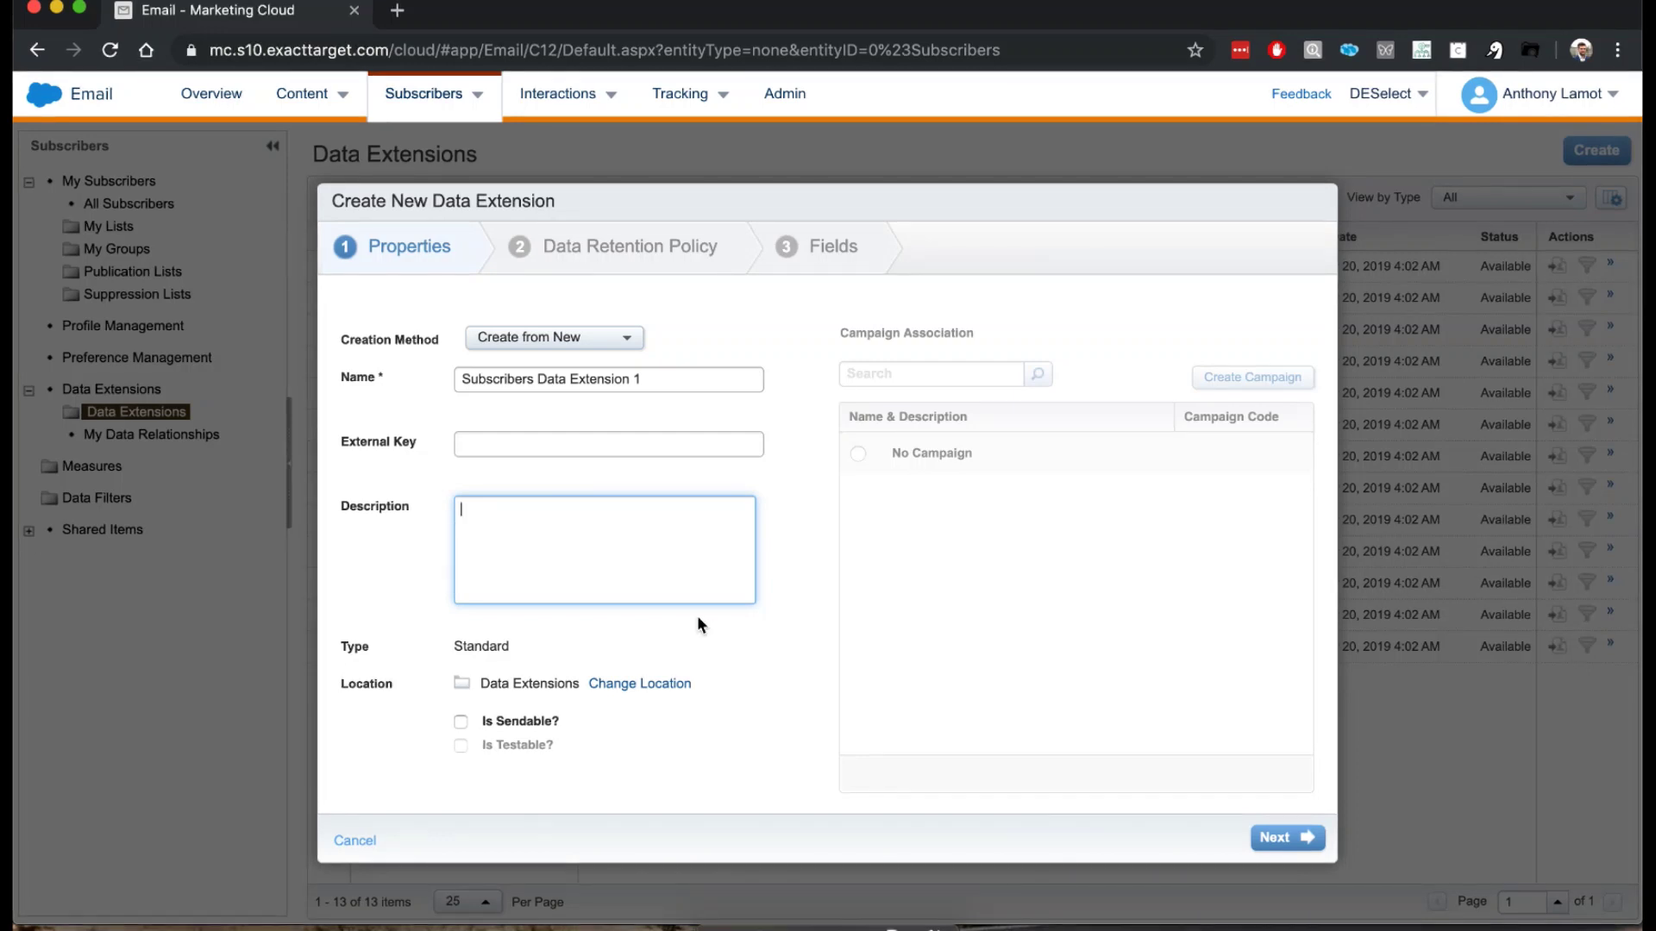
- Leave Description empty and mark the data extension Is Sendable and Is Testable
{"action": "left_click", "coordinate": [719, 628]}
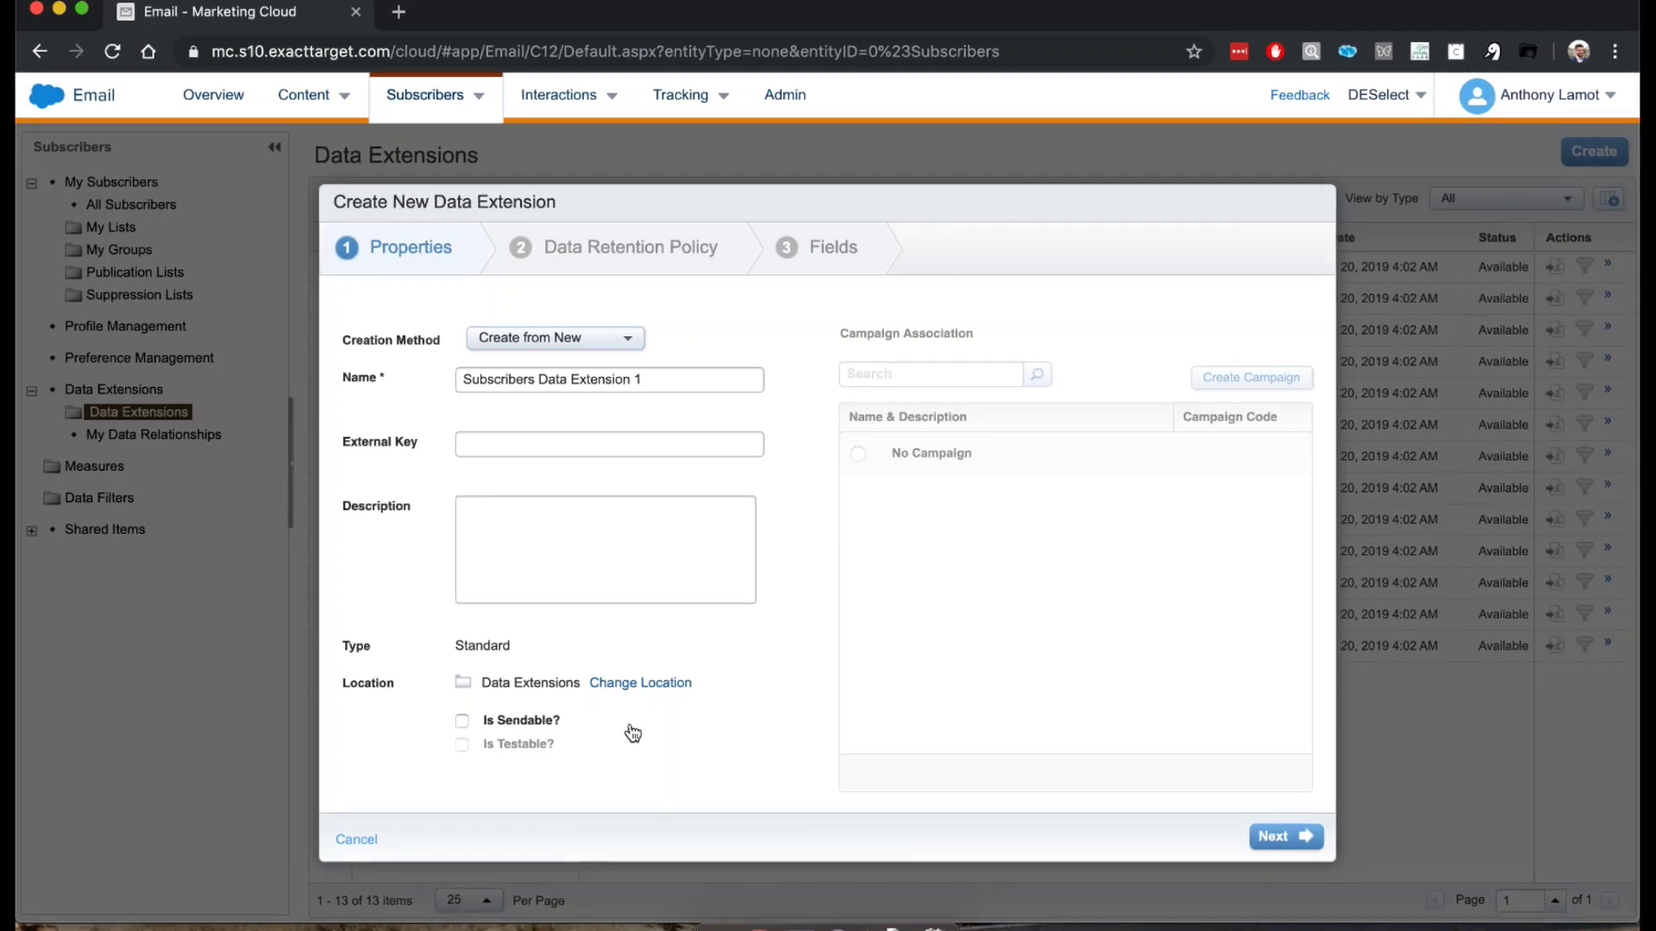
{"action": "left_click", "coordinate": [556, 723]}
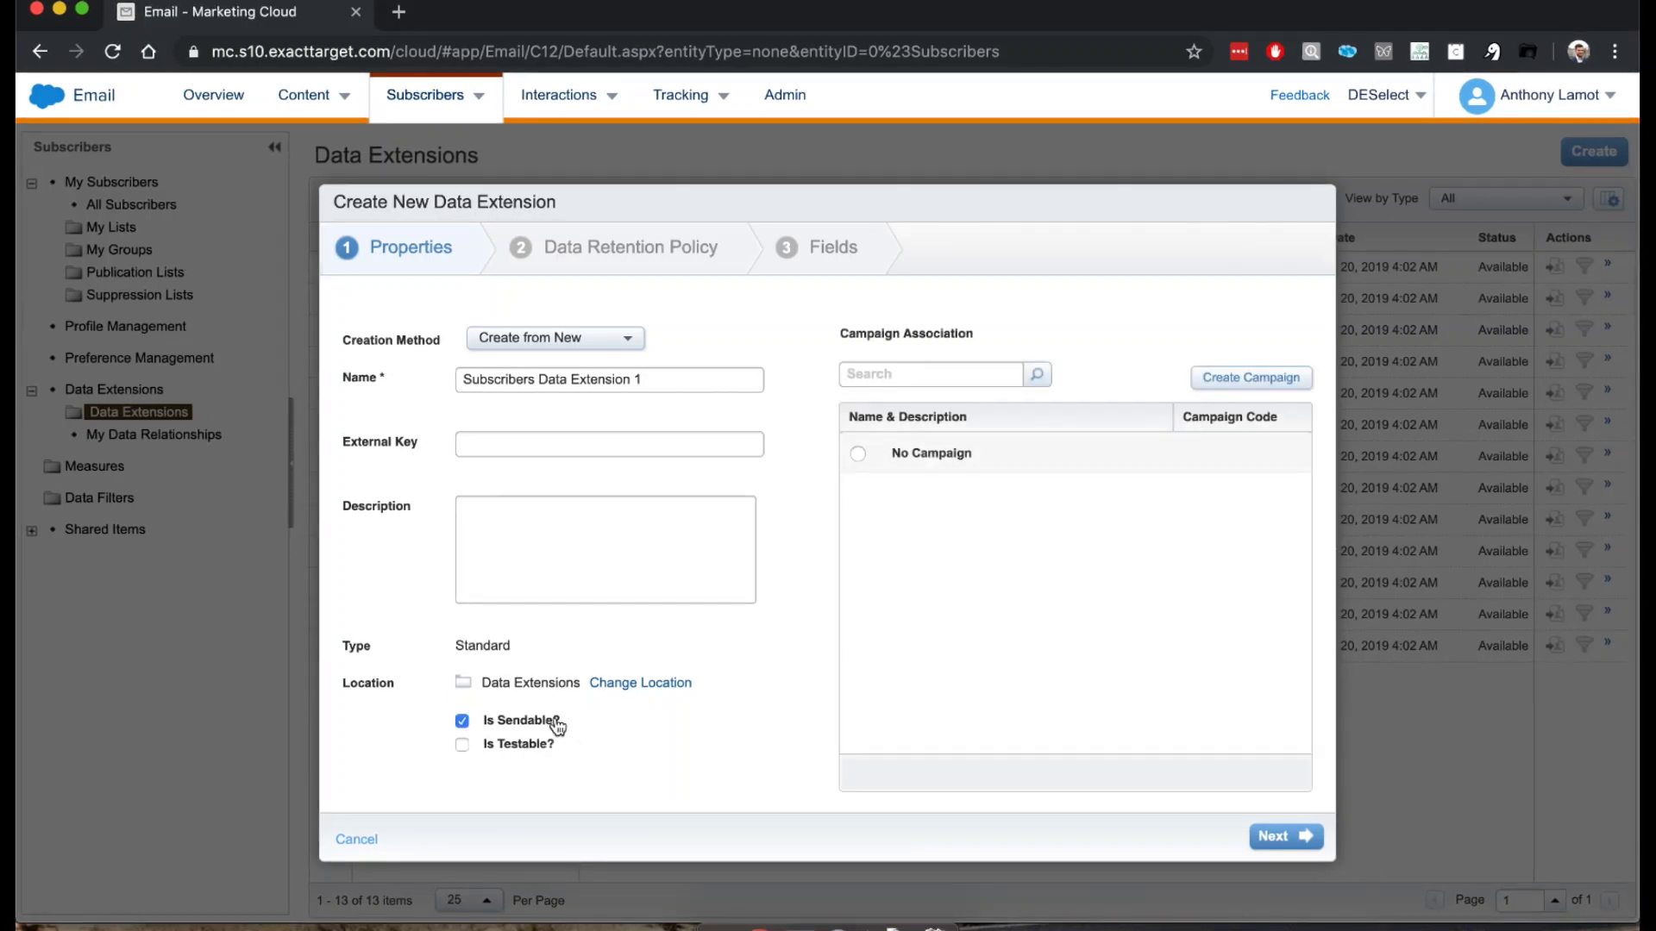
{"action": "left_click", "coordinate": [524, 756]}
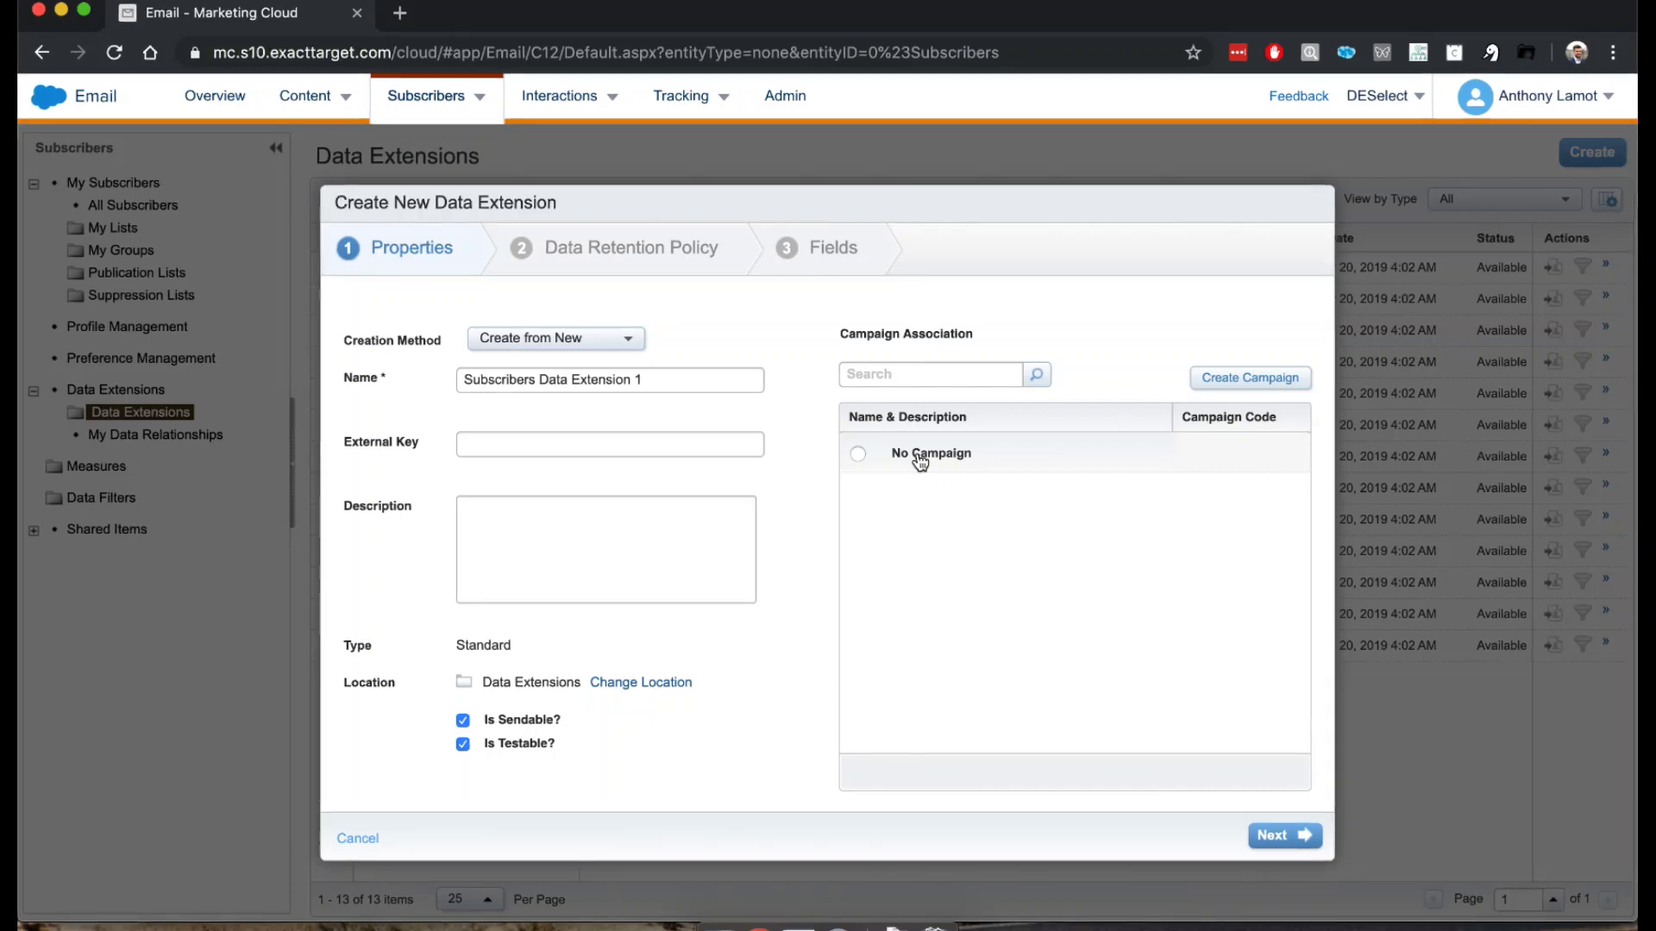
- Advance to the Data Retention Policy step with retention left Off
{"action": "left_click", "coordinate": [1281, 836]}
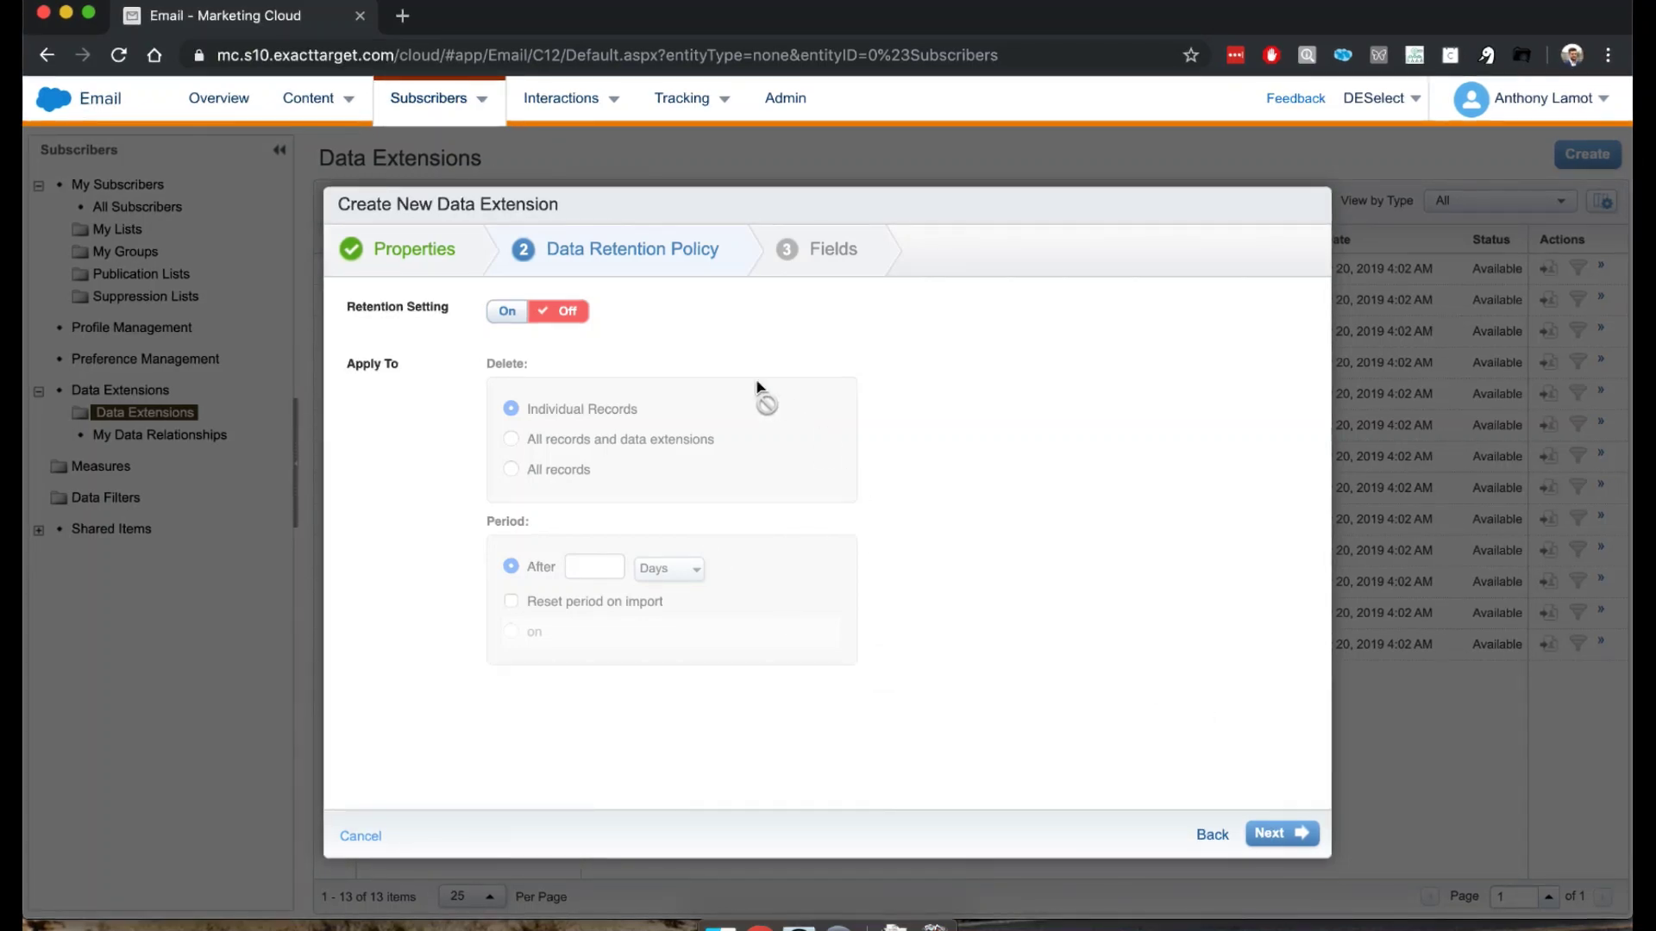
- In the Fields step, add Email as EmailAddress and First Name as Text
{"action": "left_click", "coordinate": [1284, 834]}
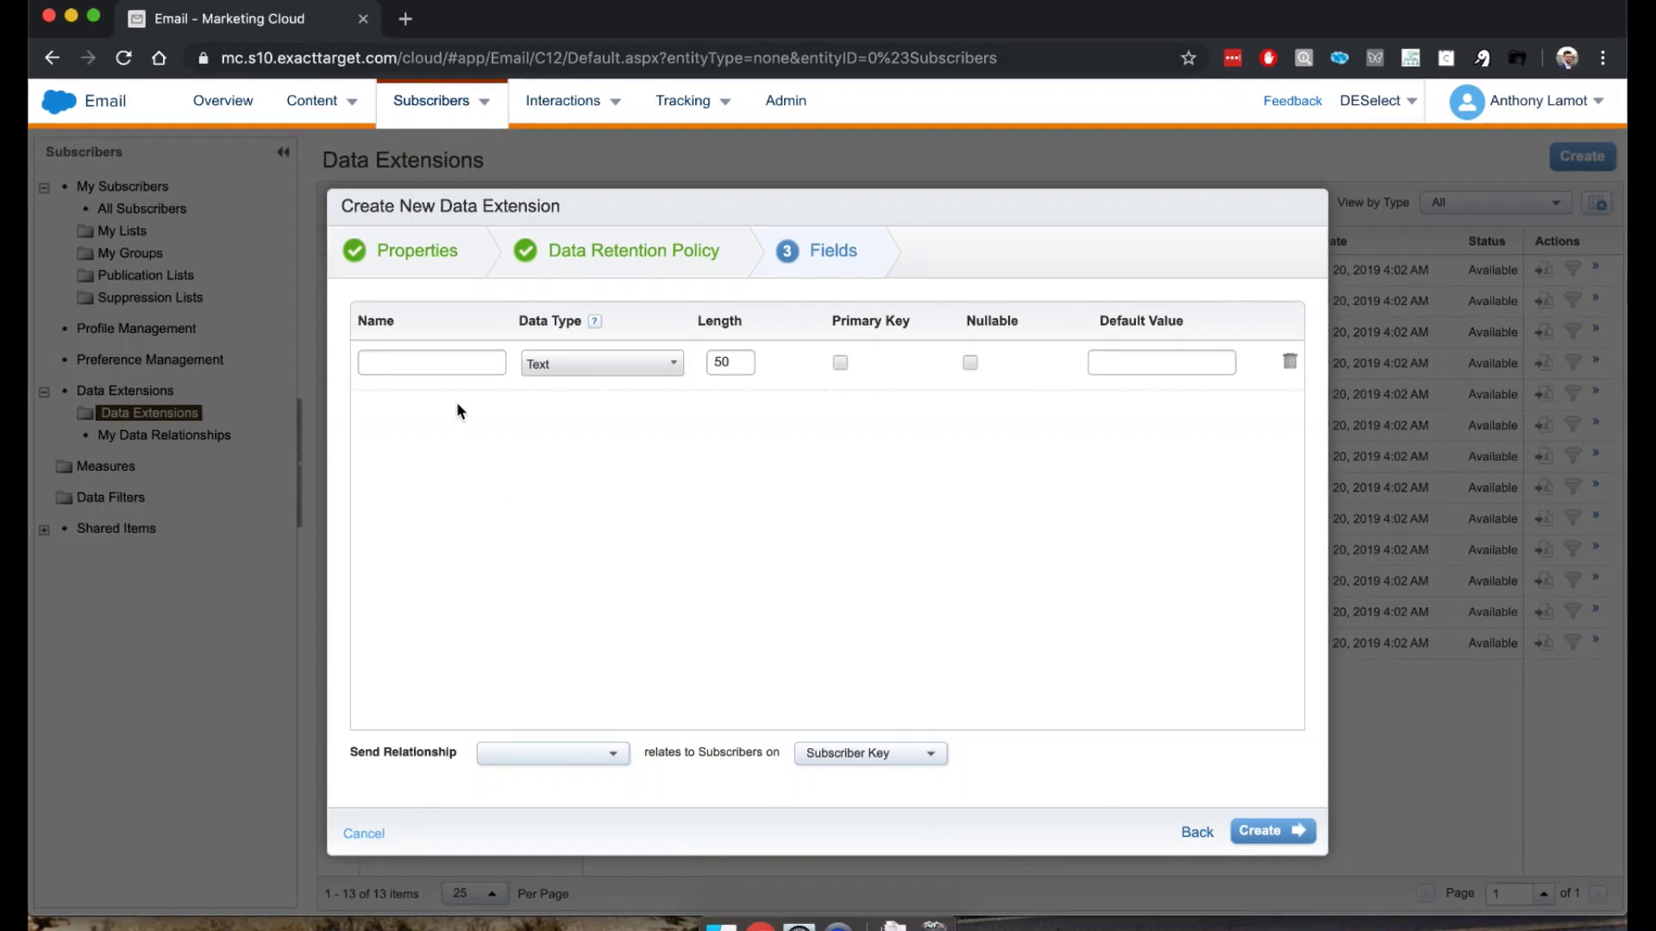
{"action": "left_click", "coordinate": [444, 359]}
{"action": "type", "text": "Email"}
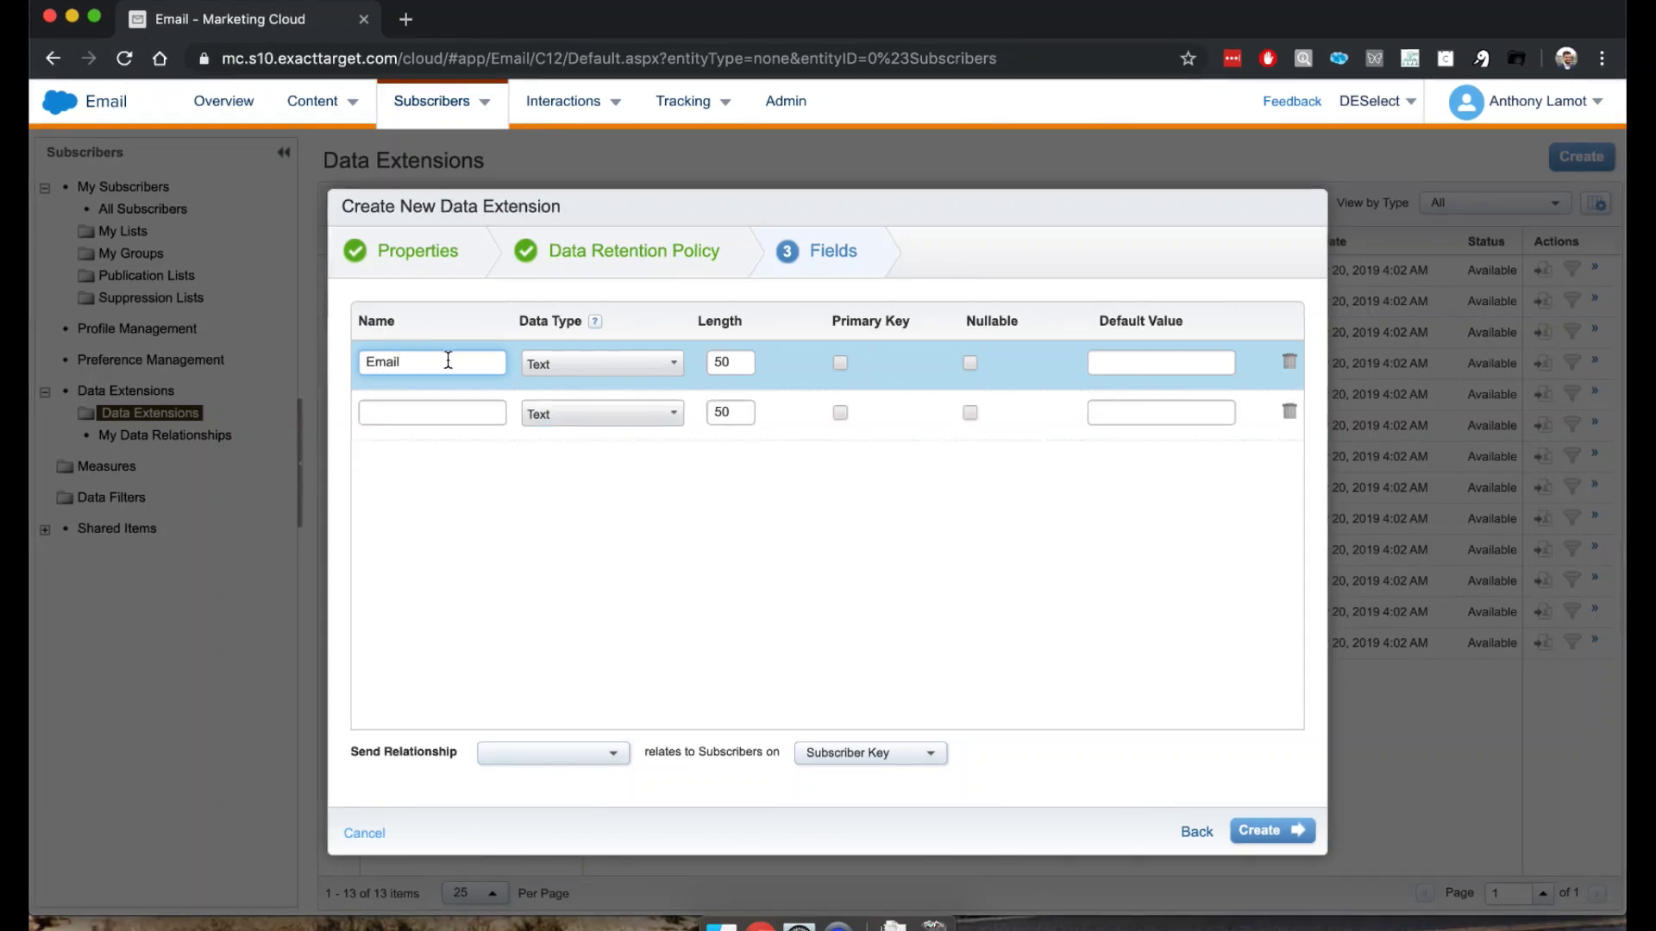
{"action": "left_click", "coordinate": [605, 373]}
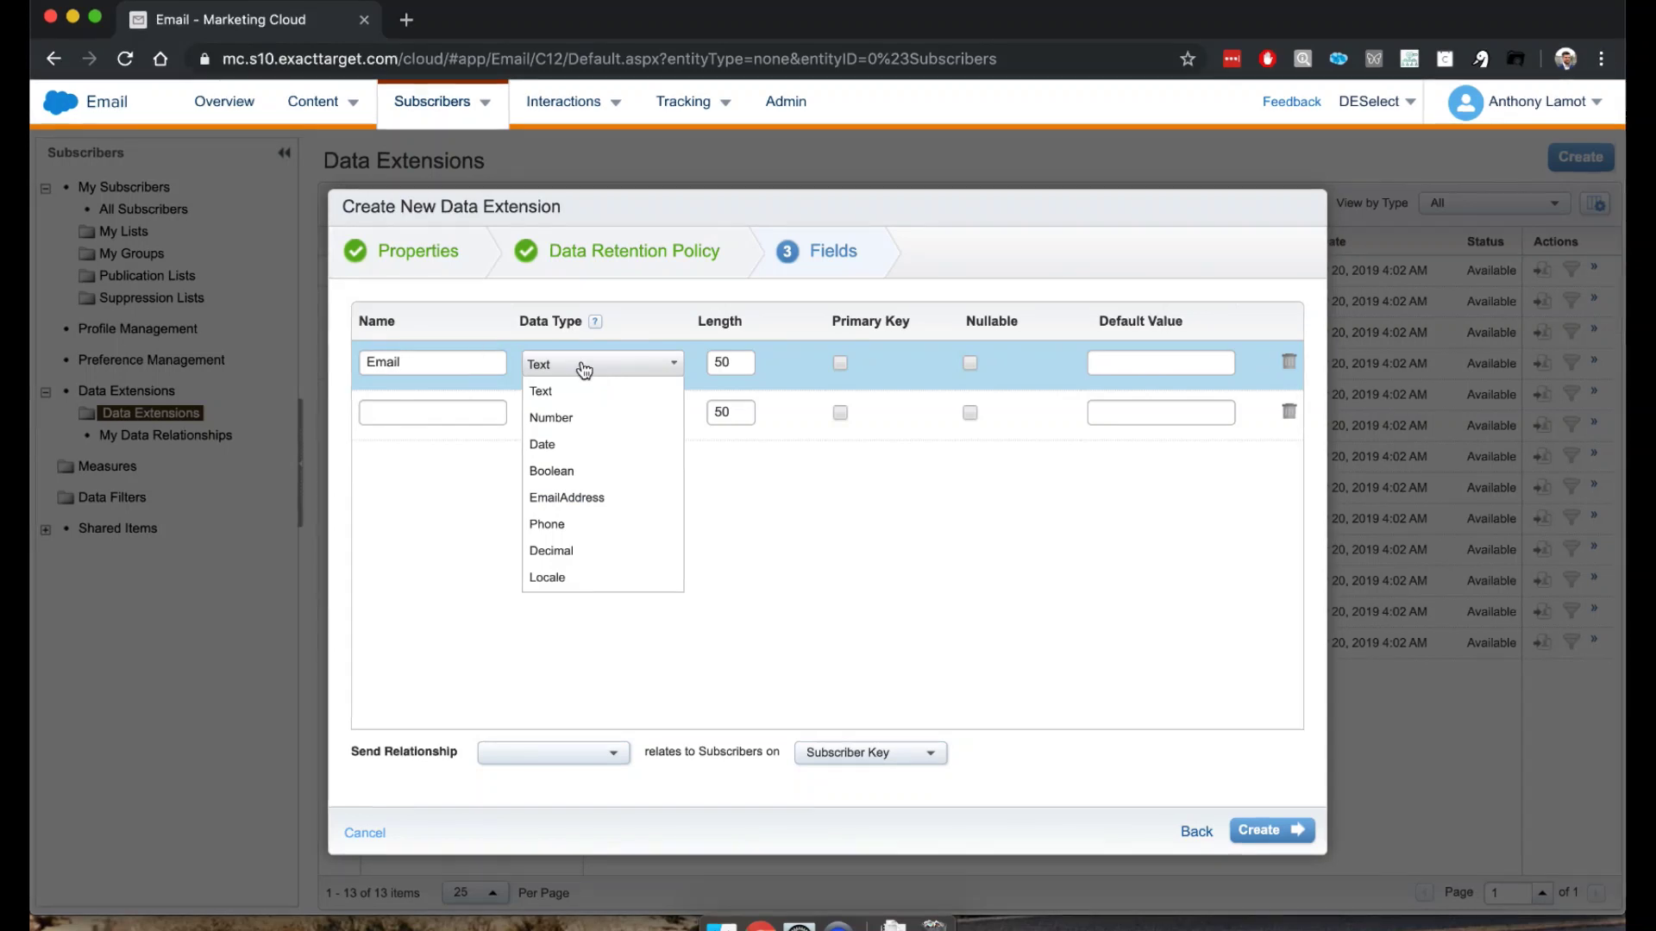
{"action": "left_click", "coordinate": [618, 500]}
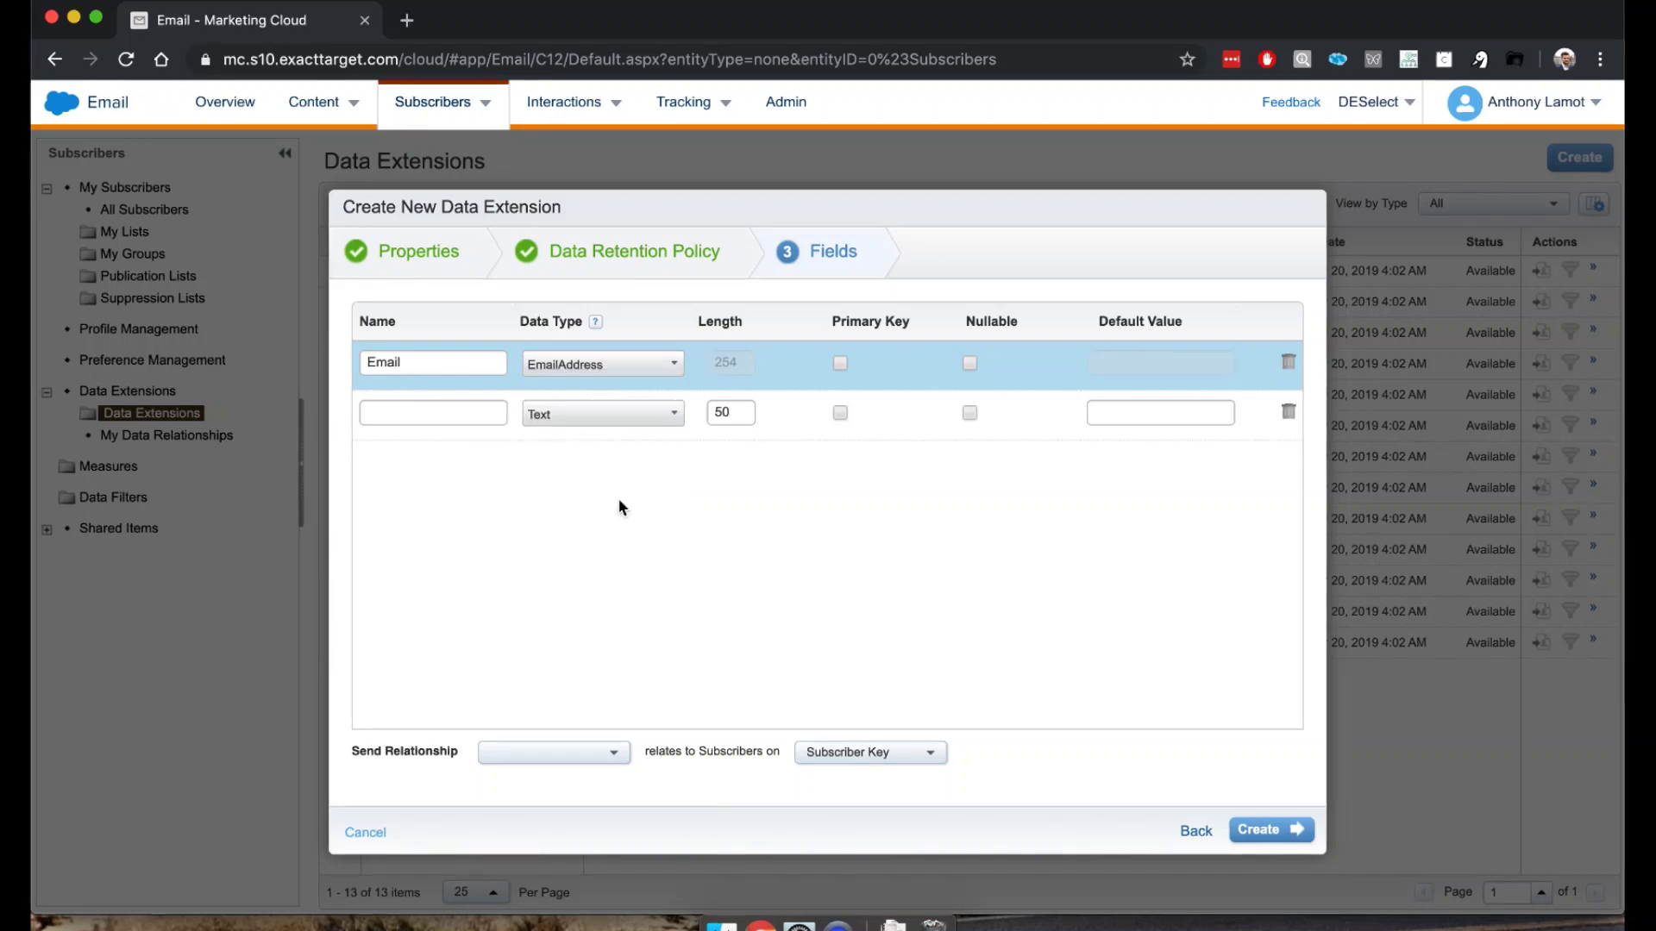
{"action": "left_click", "coordinate": [585, 417]}
{"action": "left_click", "coordinate": [584, 421]}
{"action": "left_click", "coordinate": [488, 416]}
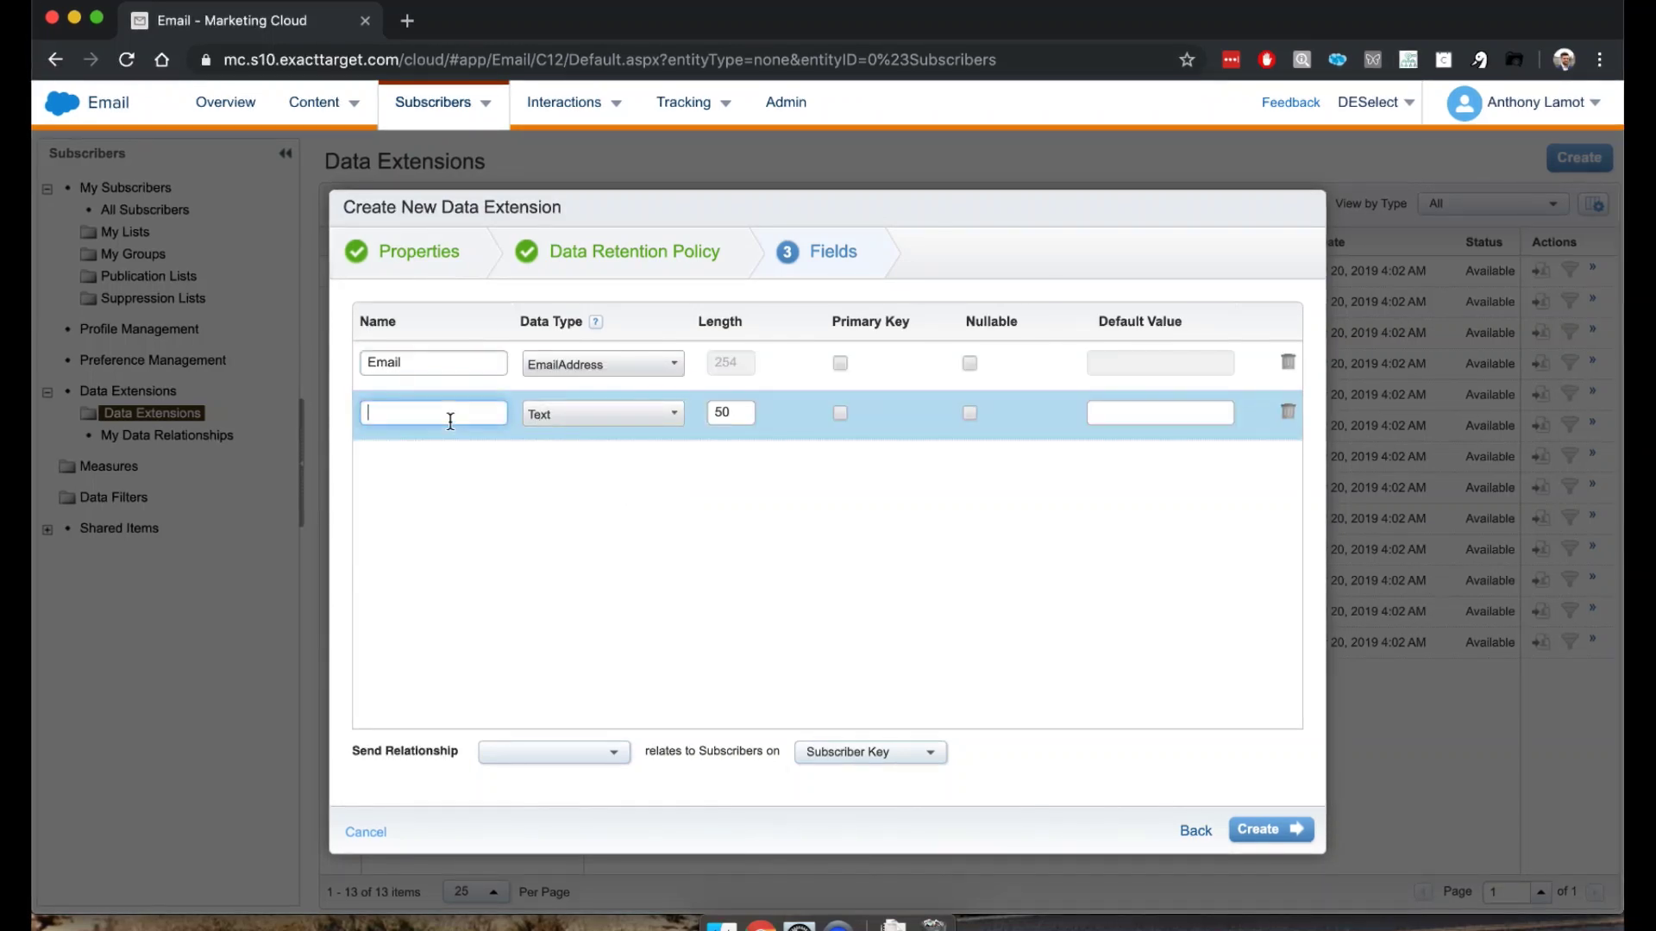
{"action": "type", "text": "First Name"}
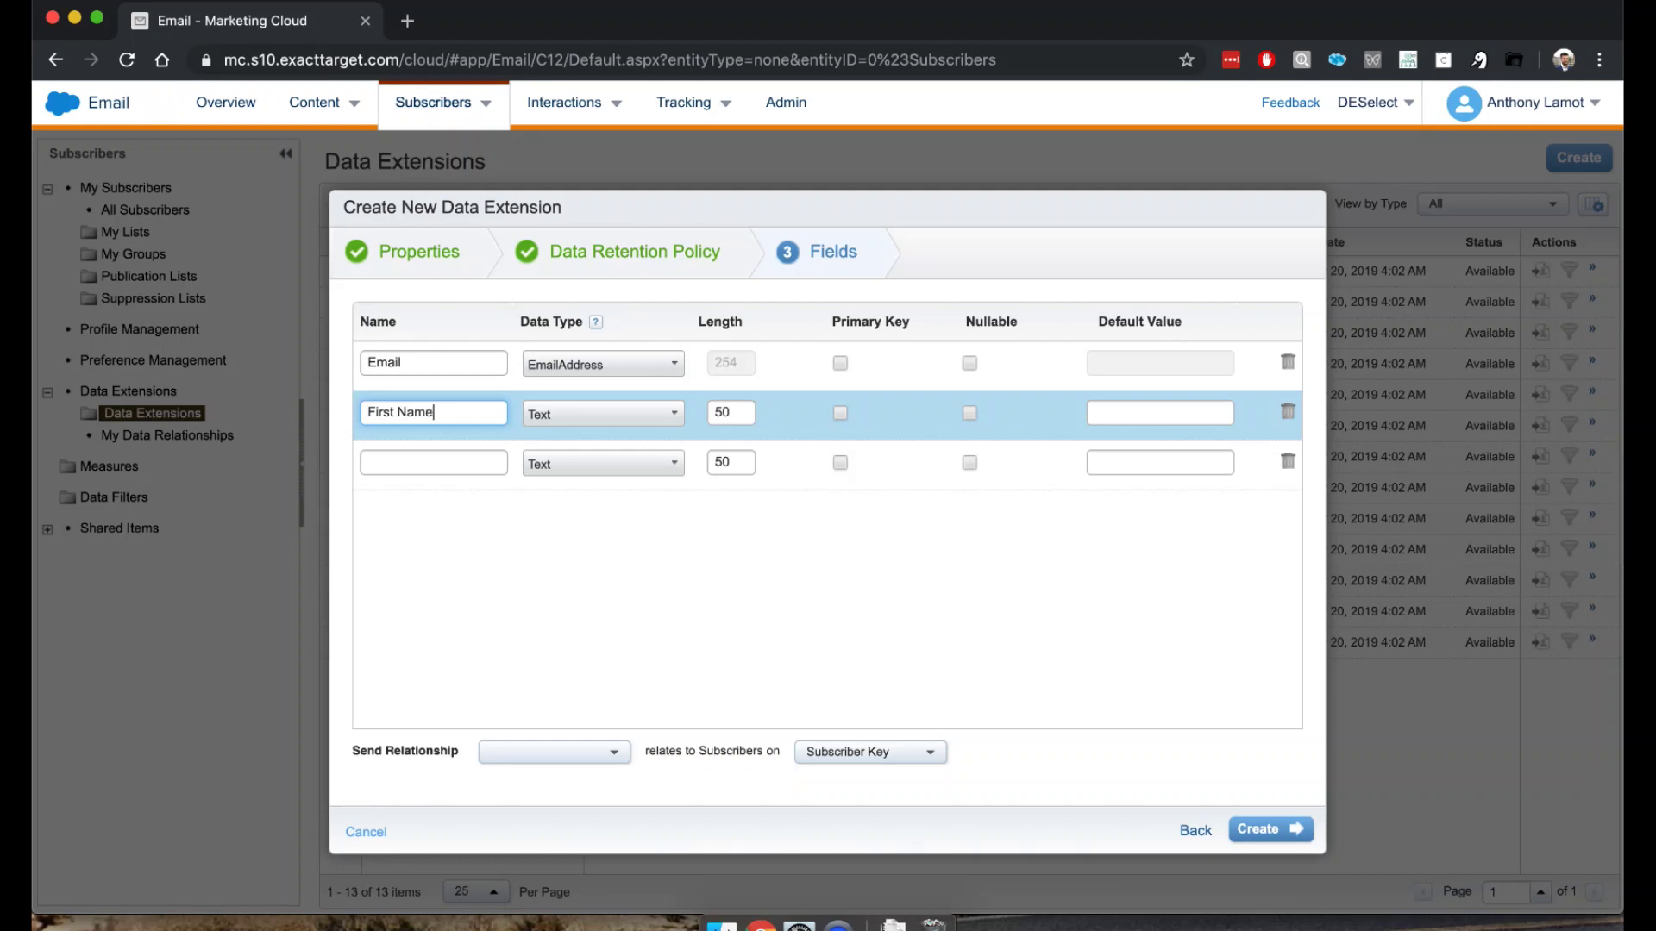
{"action": "left_click", "coordinate": [554, 419]}
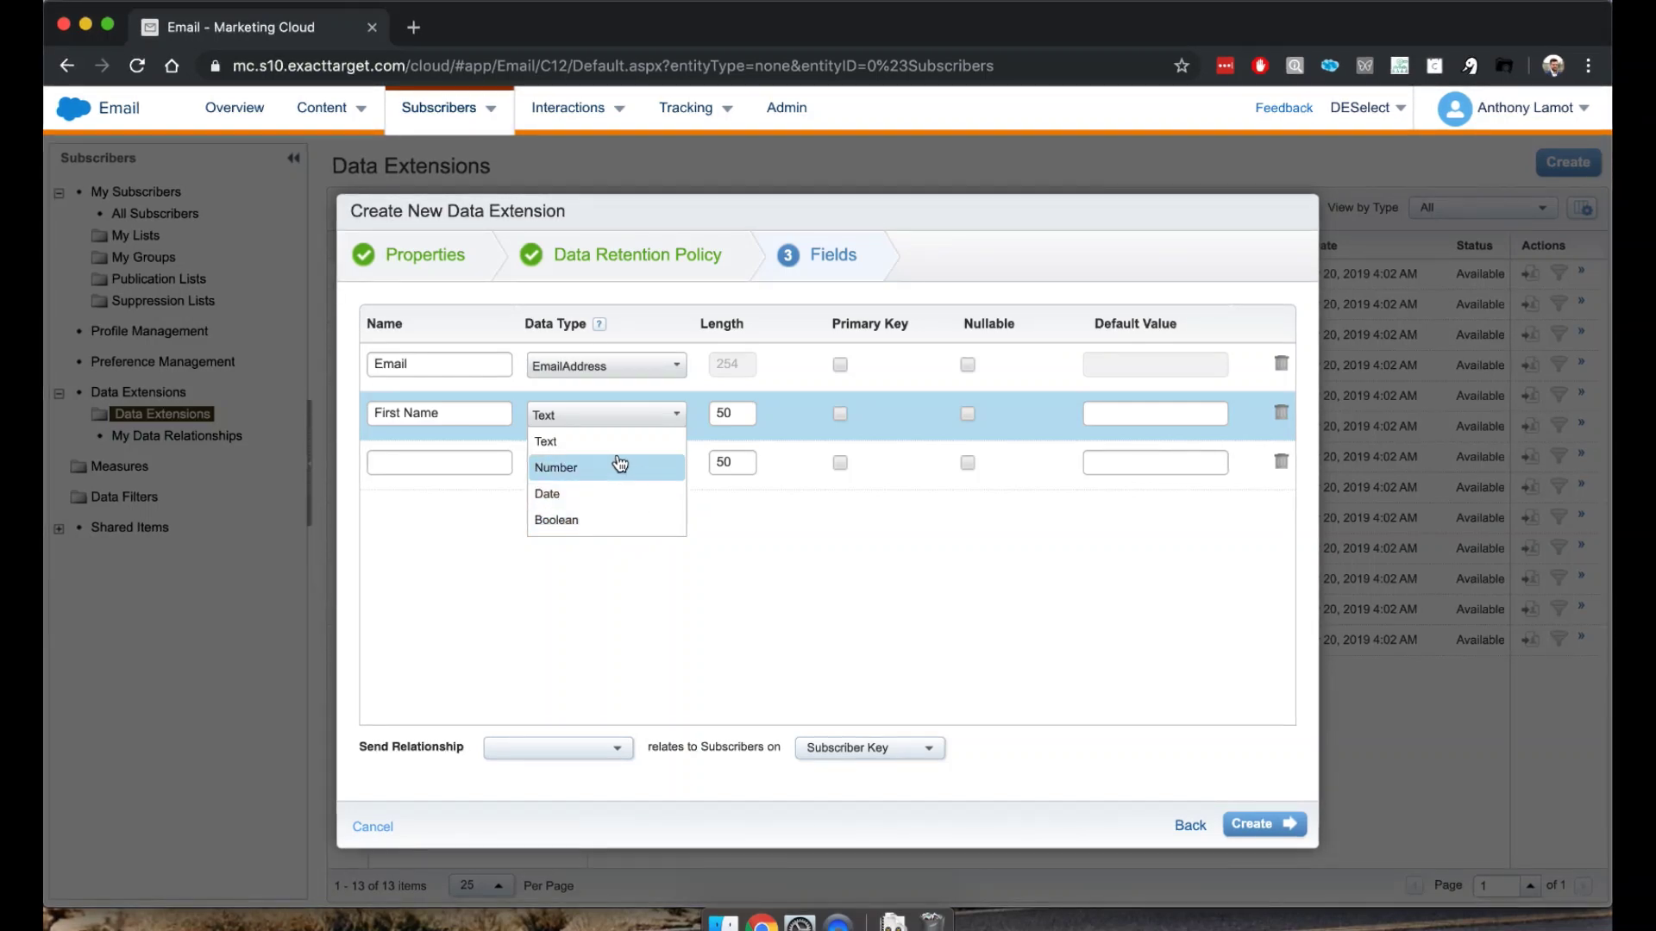
{"action": "left_click", "coordinate": [562, 442]}
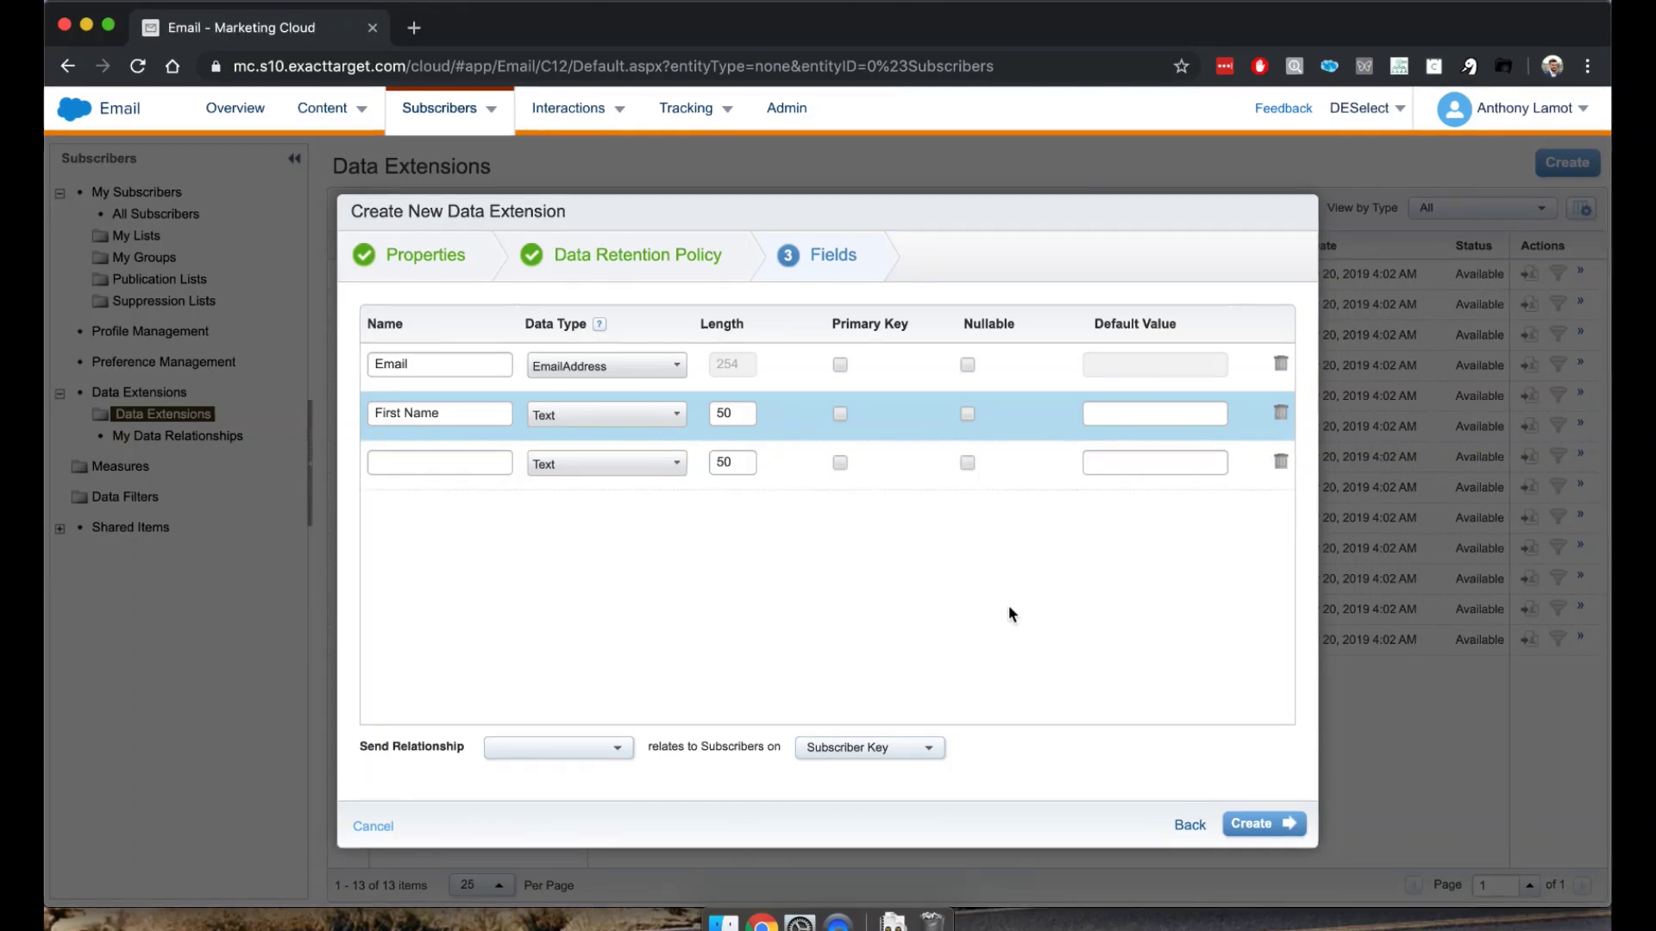
- Add Last Name as a Text field and Active as a Boolean field
{"action": "left_click", "coordinate": [463, 462]}
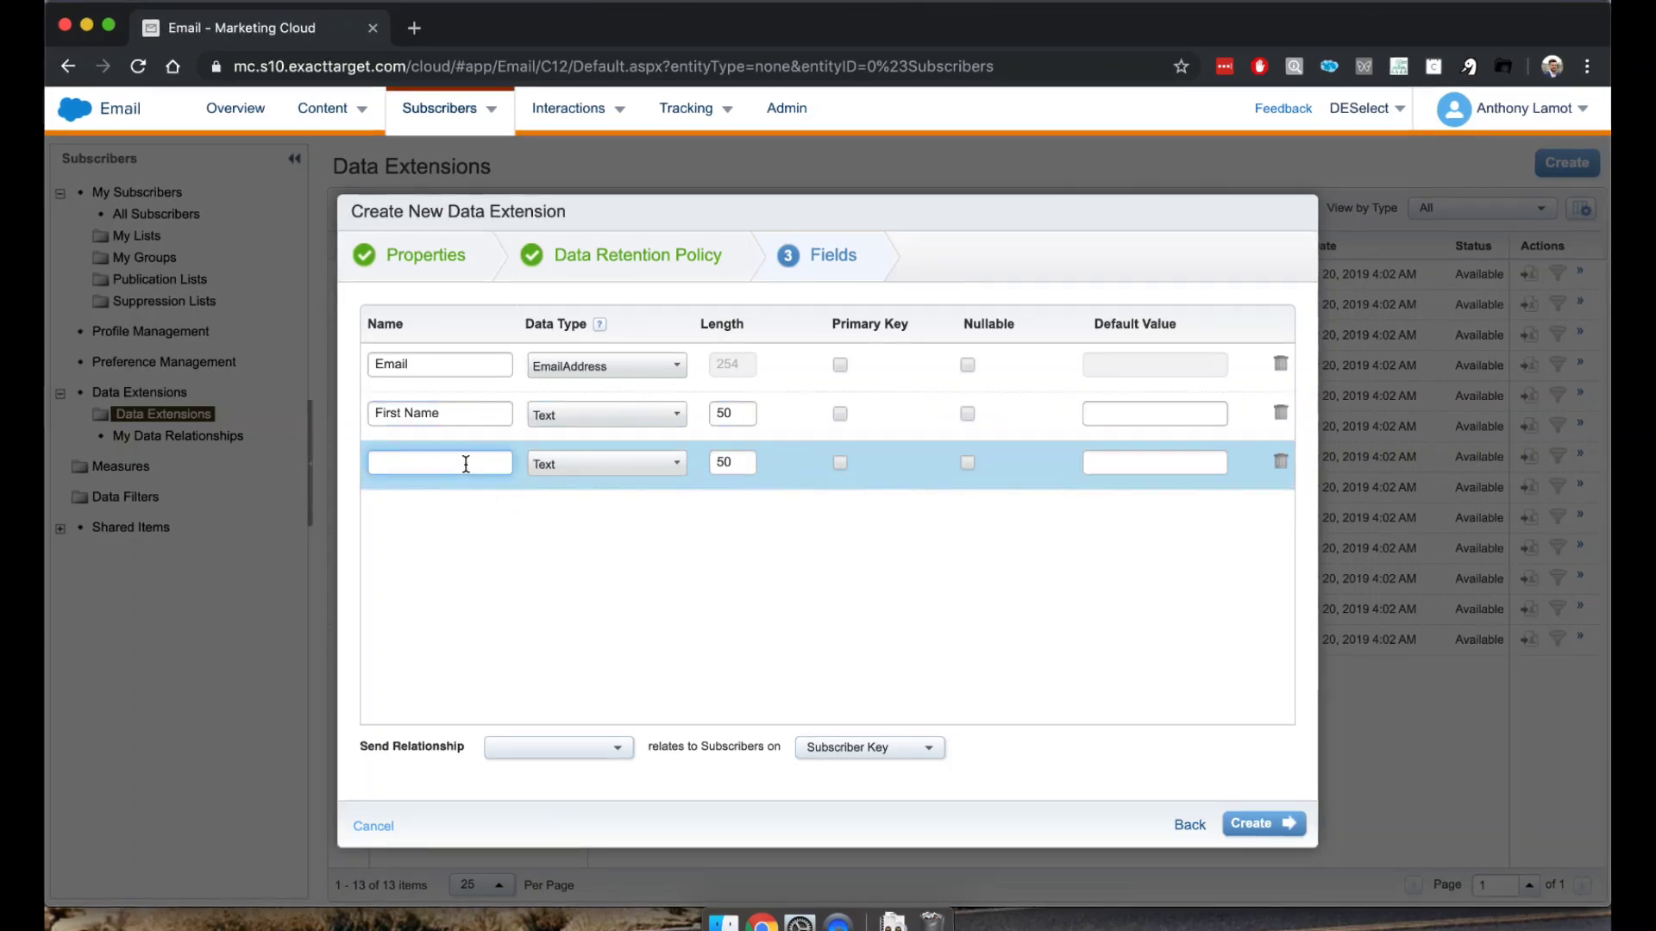
{"action": "type", "text": "Last Name"}
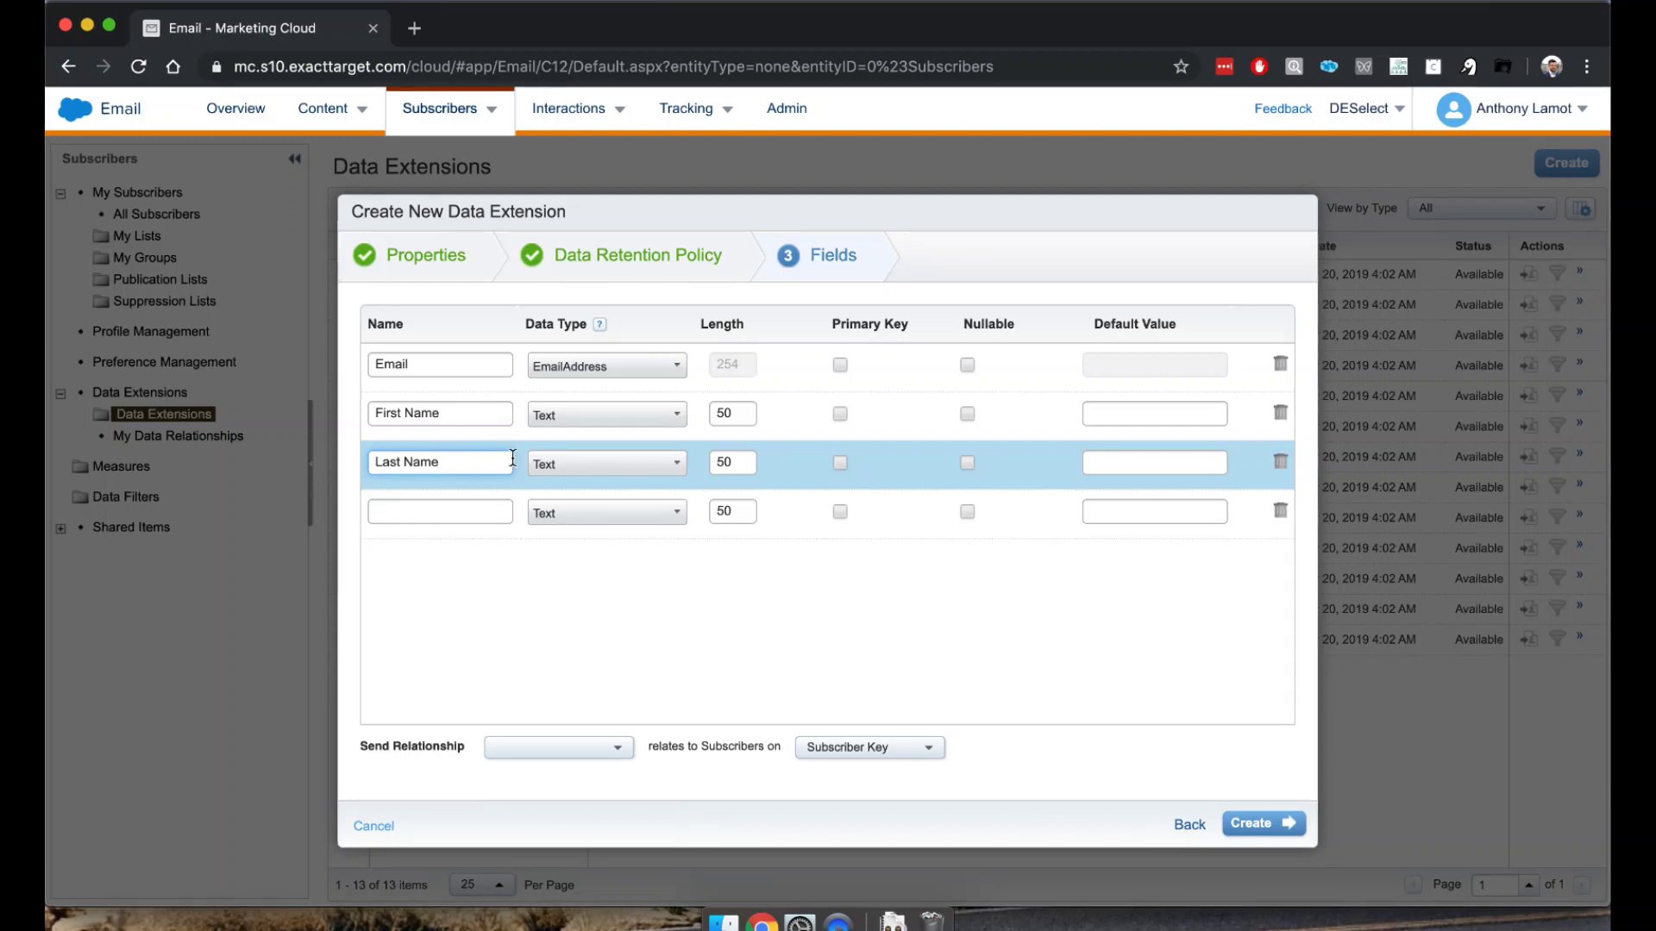
{"action": "left_click", "coordinate": [613, 470]}
{"action": "left_click", "coordinate": [613, 470]}
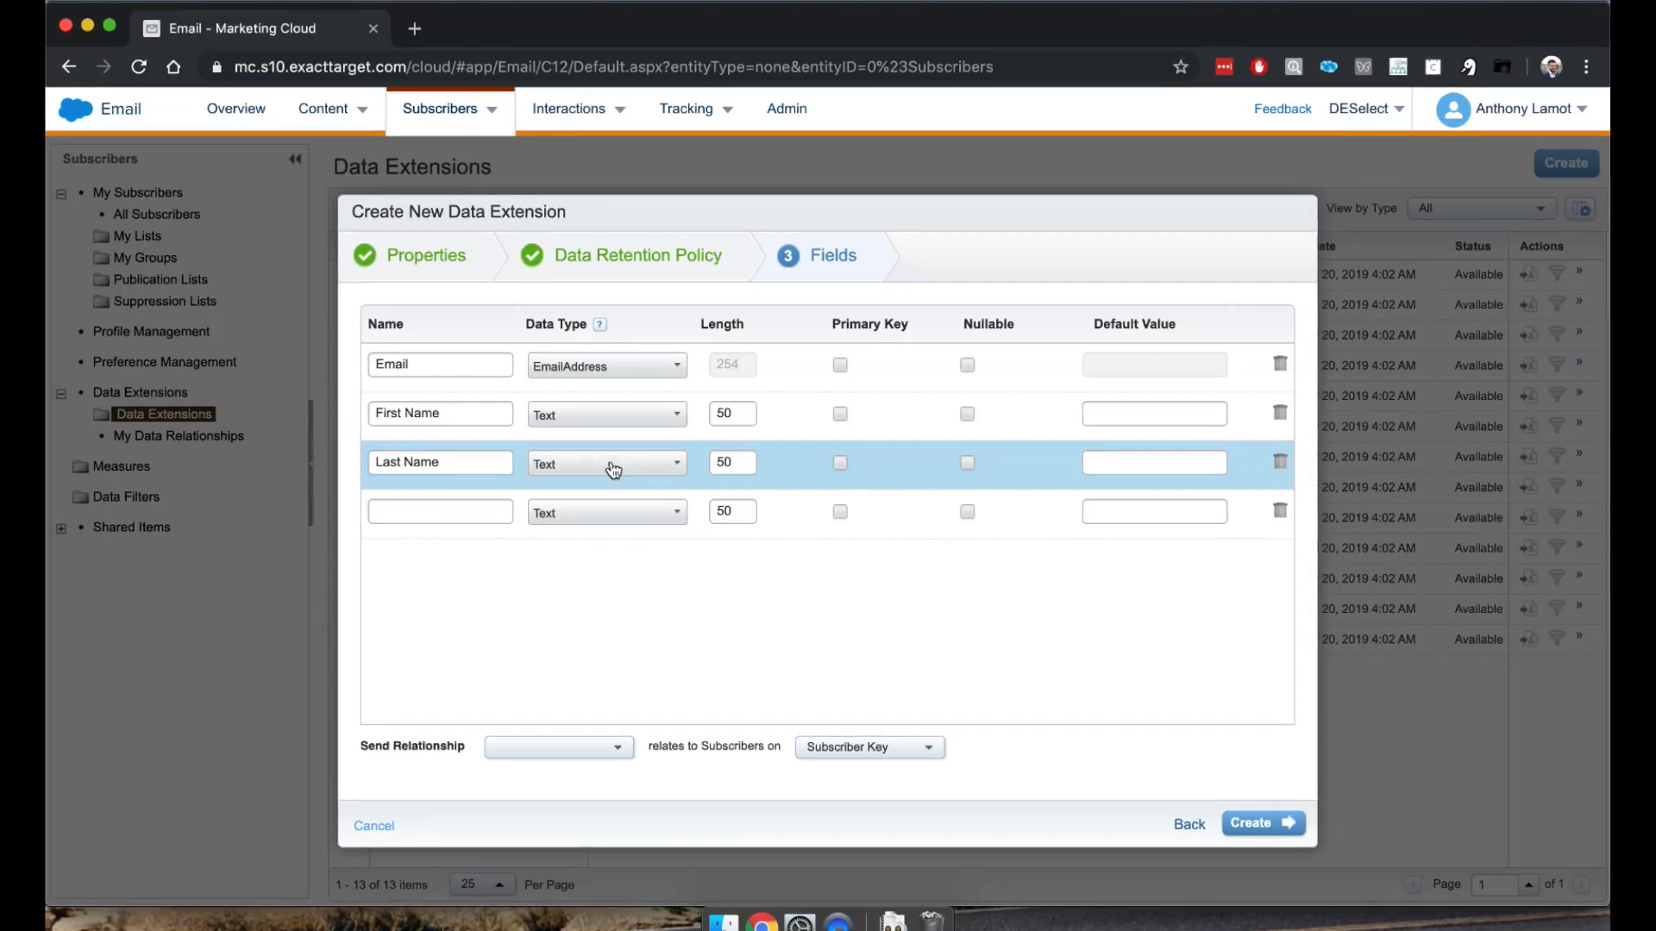
{"action": "left_click", "coordinate": [438, 515]}
{"action": "type", "text": "Active"}
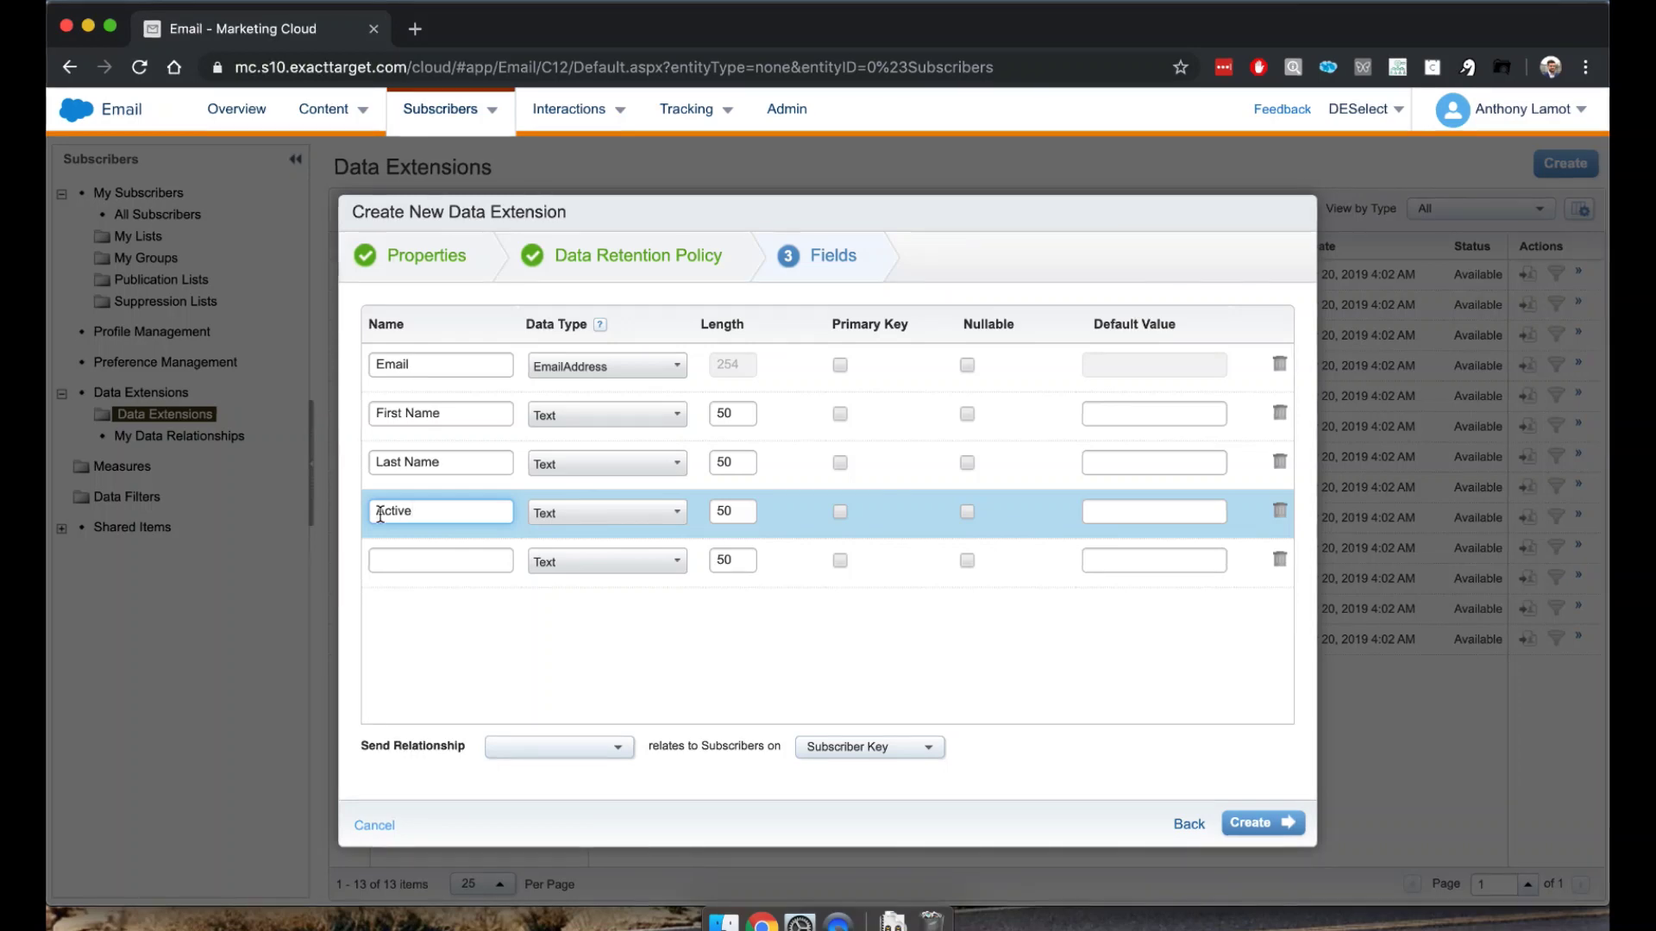
{"action": "left_click", "coordinate": [613, 513]}
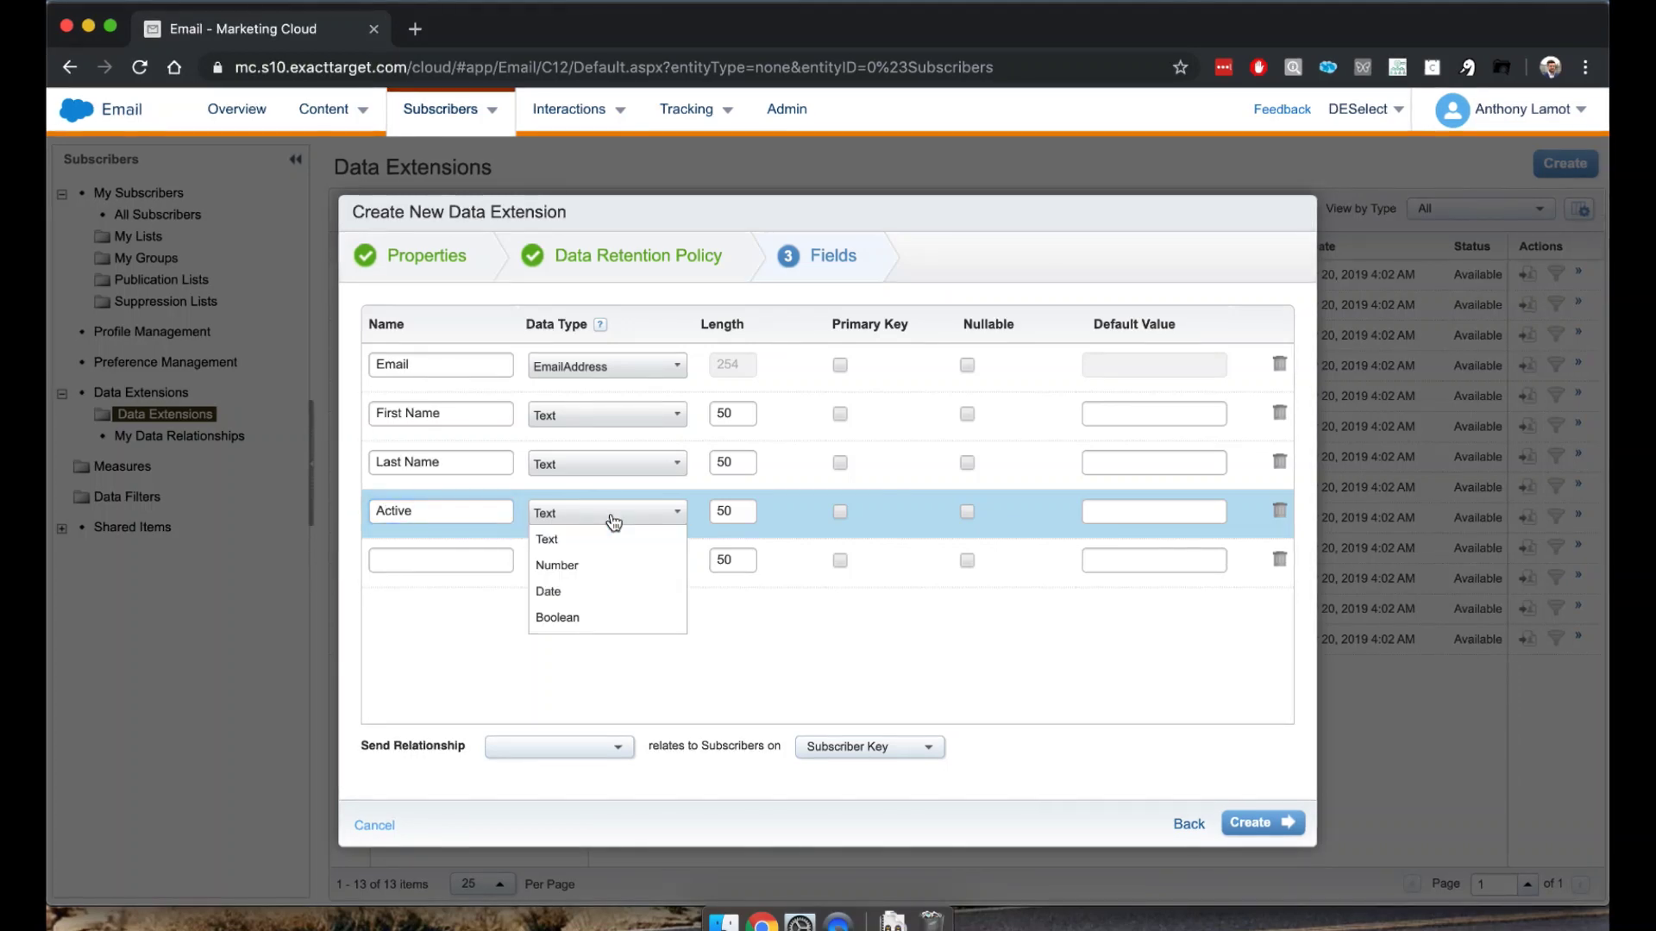
{"action": "left_click", "coordinate": [587, 617]}
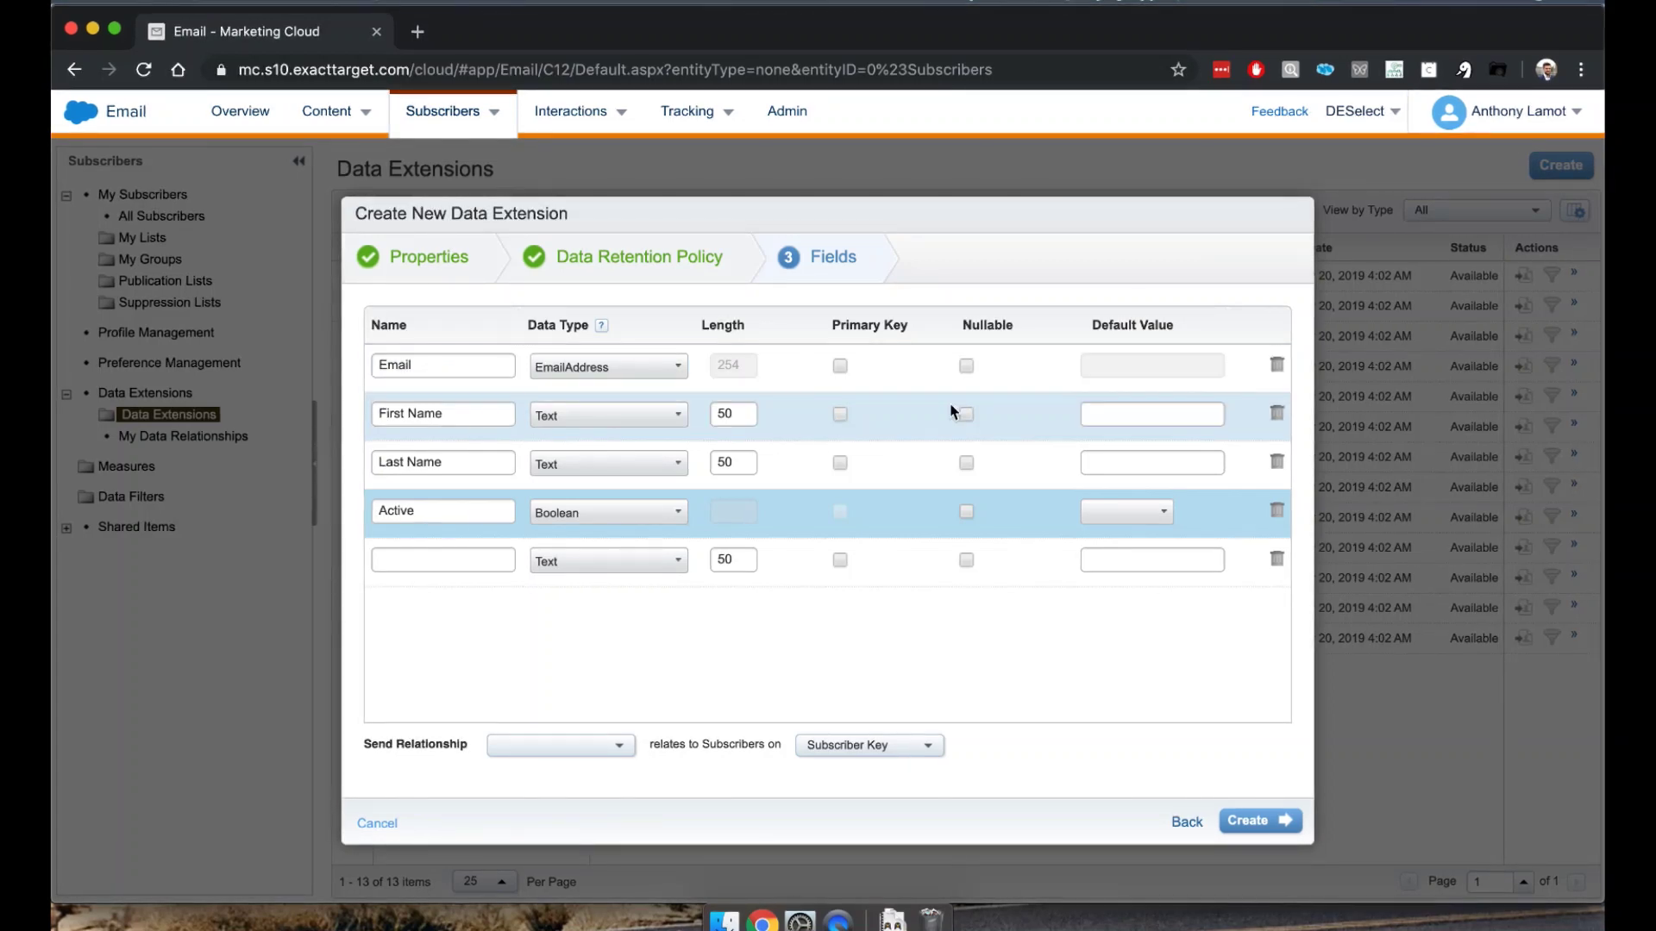
- Set Email as primary key, make First and Last Name nullable, default Active to True
{"action": "left_click", "coordinate": [841, 369]}
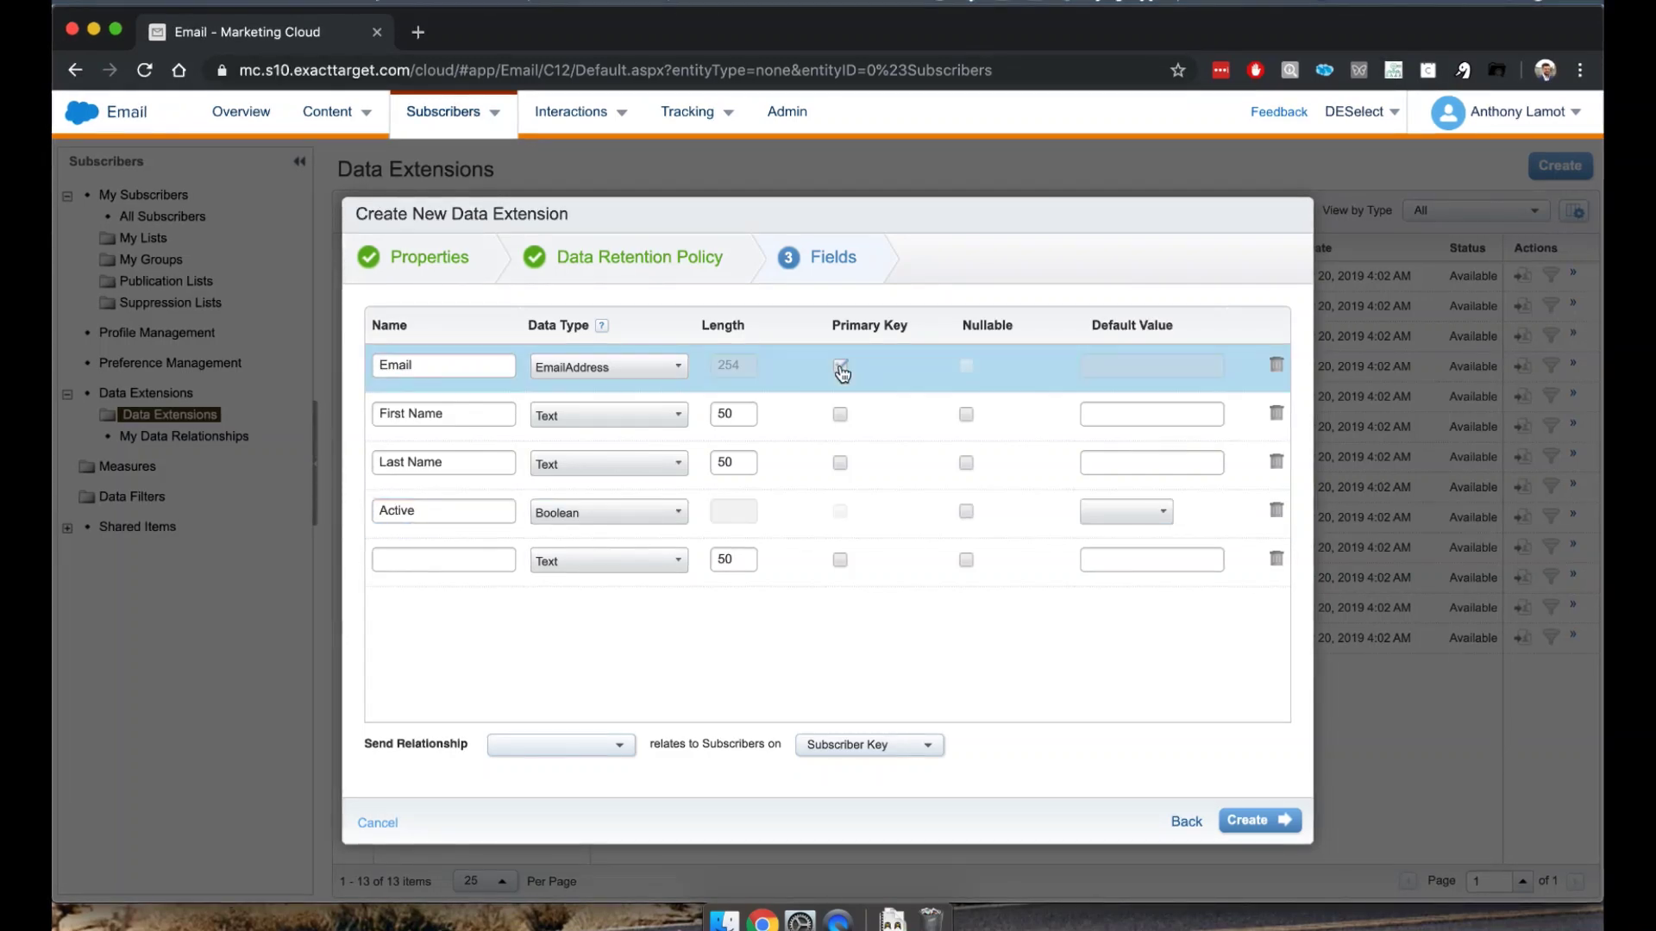
{"action": "left_click", "coordinate": [964, 421]}
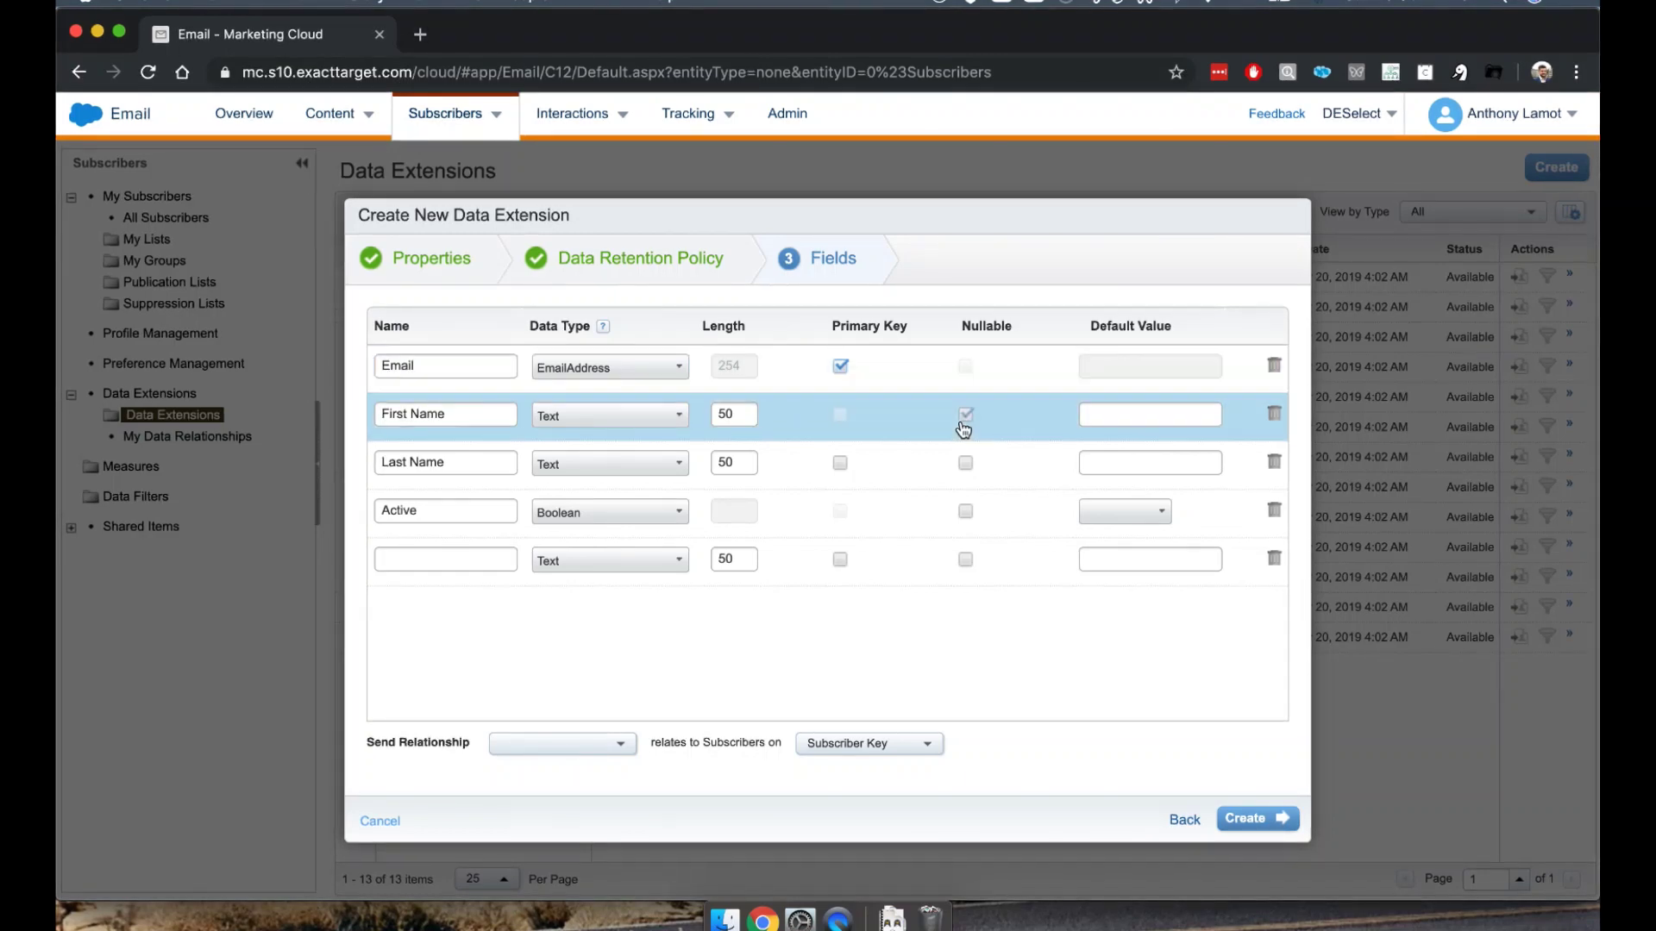
{"action": "left_click", "coordinate": [967, 466]}
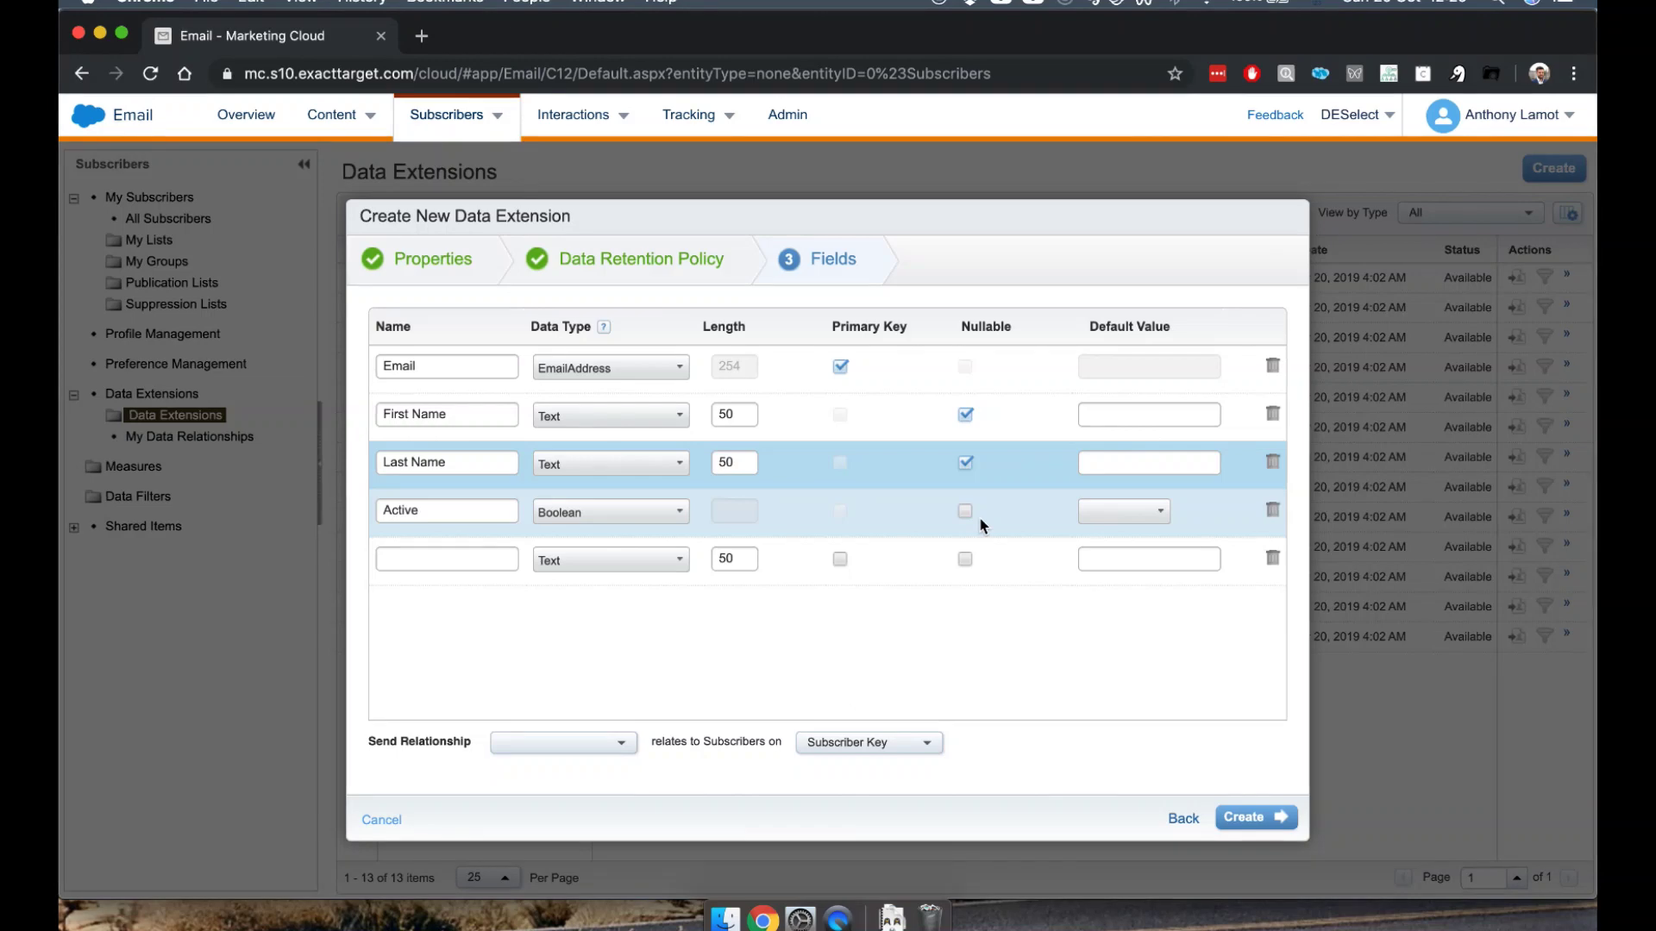
{"action": "left_click", "coordinate": [1125, 518]}
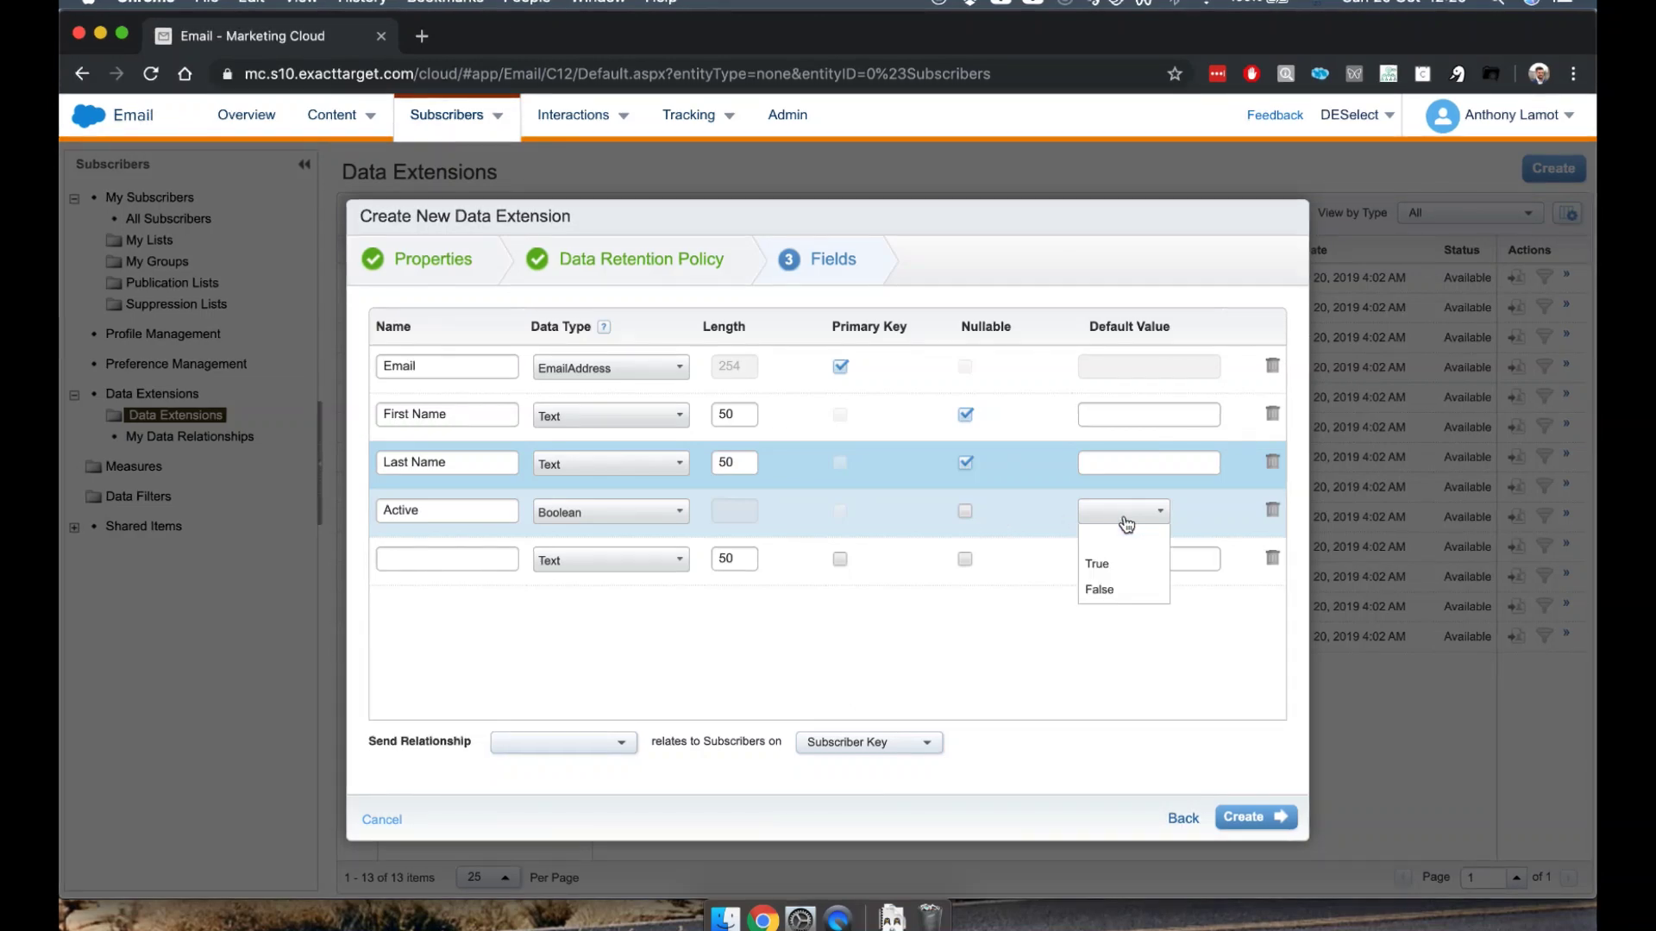
{"action": "left_click", "coordinate": [1108, 569]}
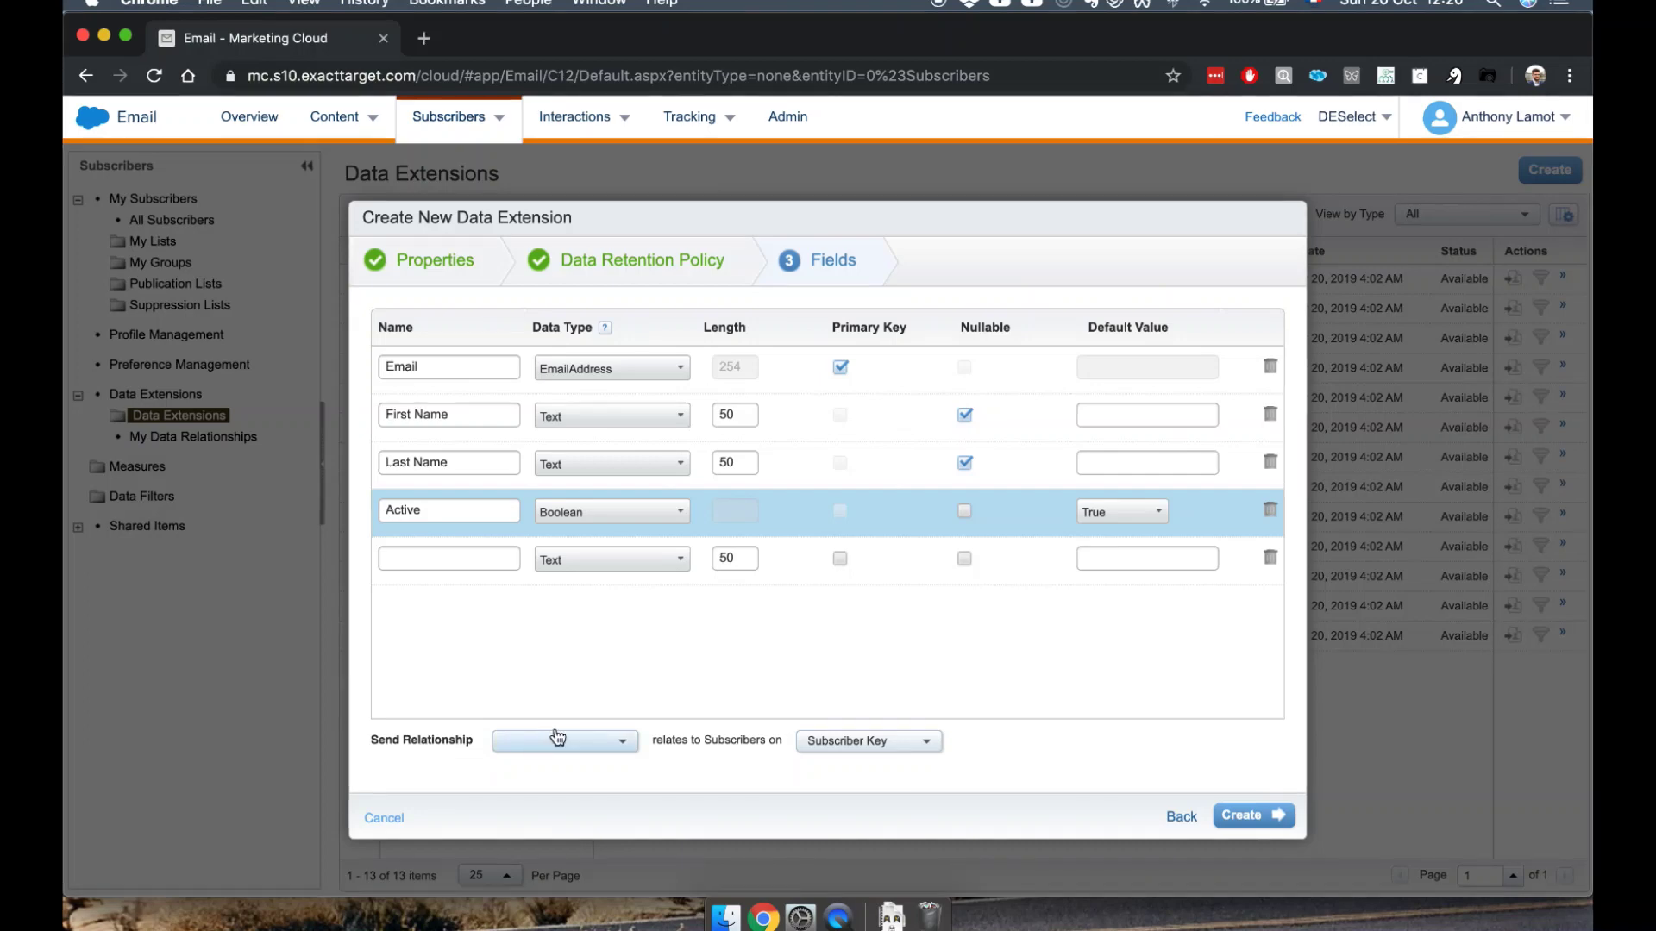
- Set the send relationship so Email relates to Subscribers on Subscriber Key
{"action": "left_click", "coordinate": [584, 742]}
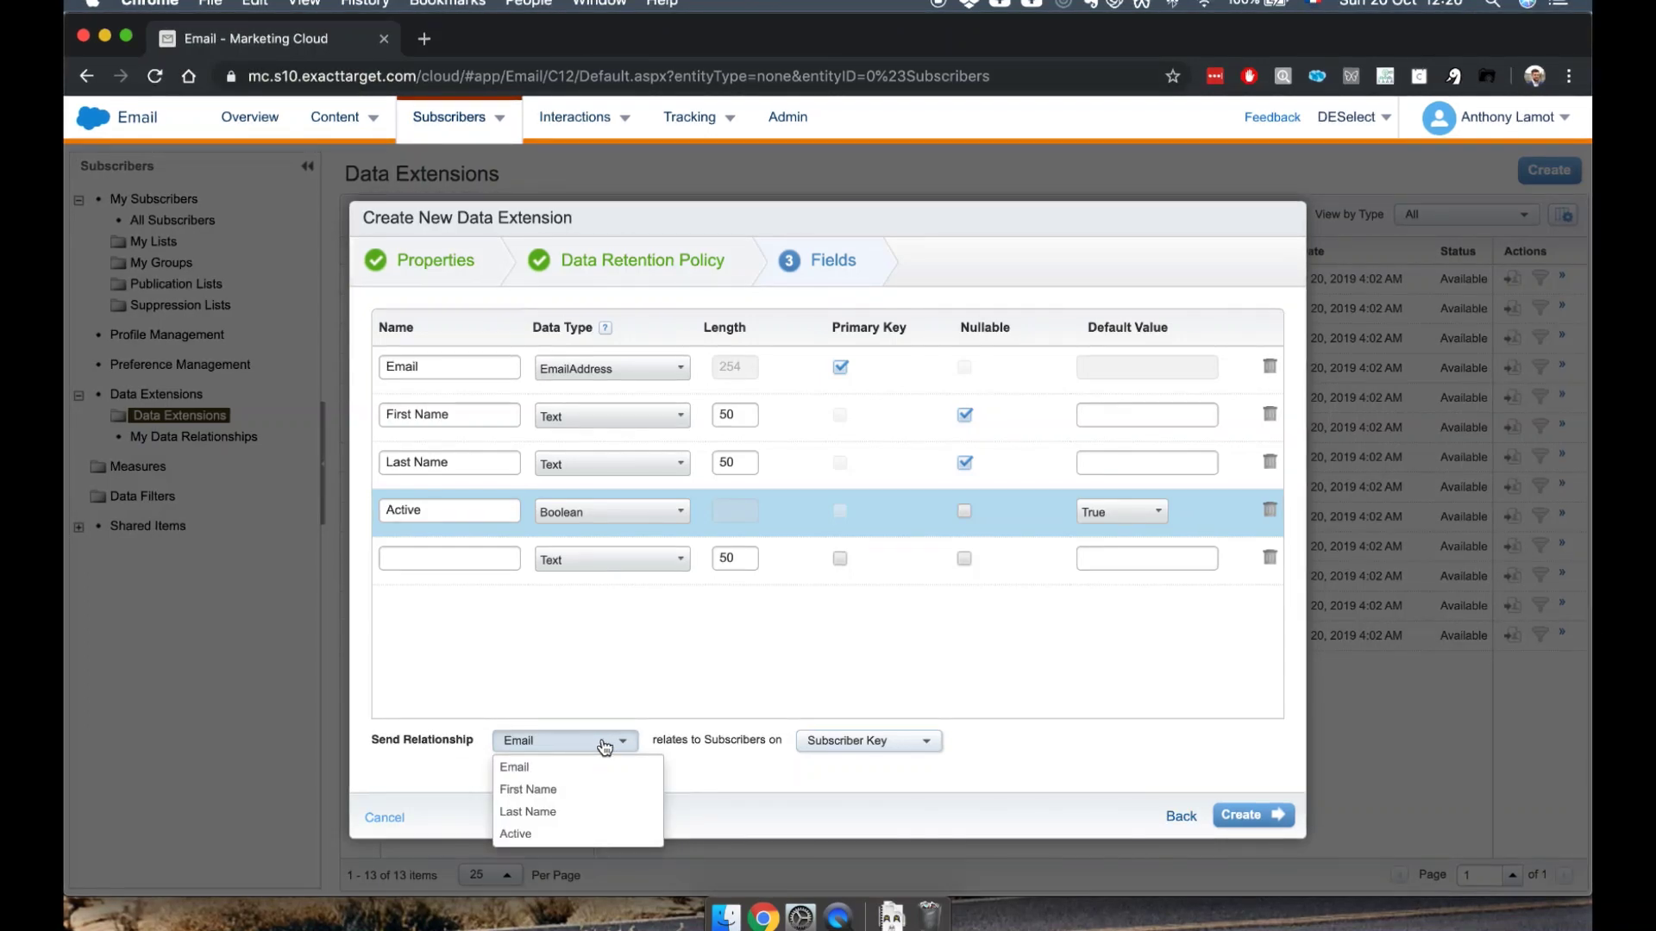
{"action": "left_click", "coordinate": [826, 783]}
{"action": "left_click", "coordinate": [863, 740]}
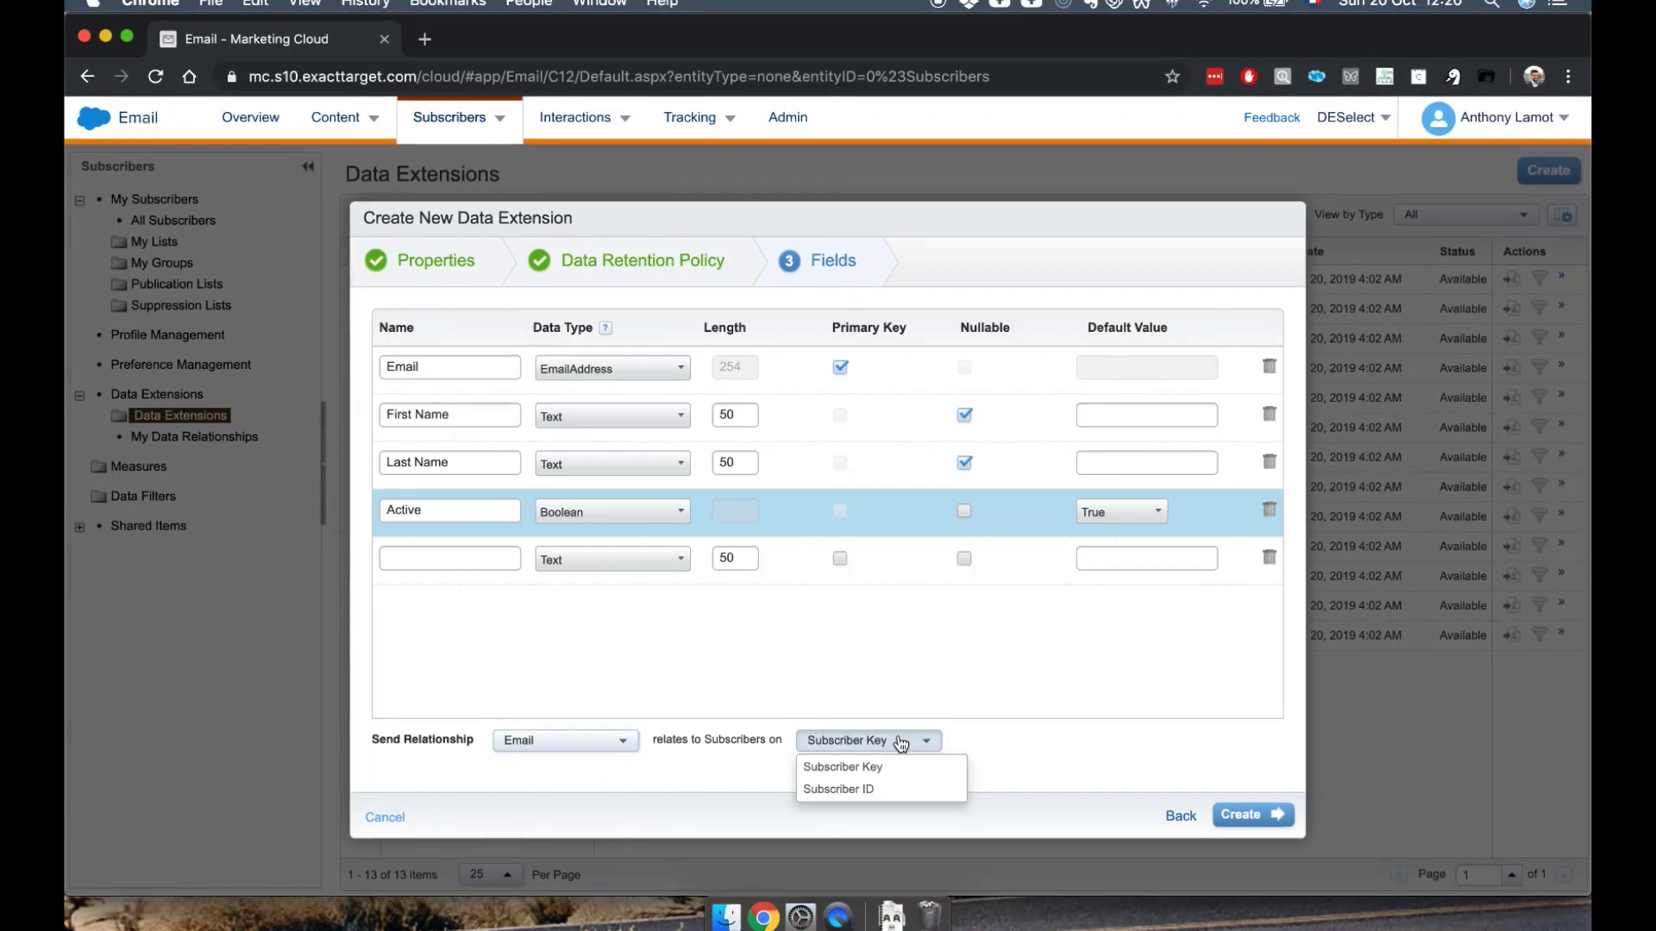
{"action": "left_click", "coordinate": [901, 741]}
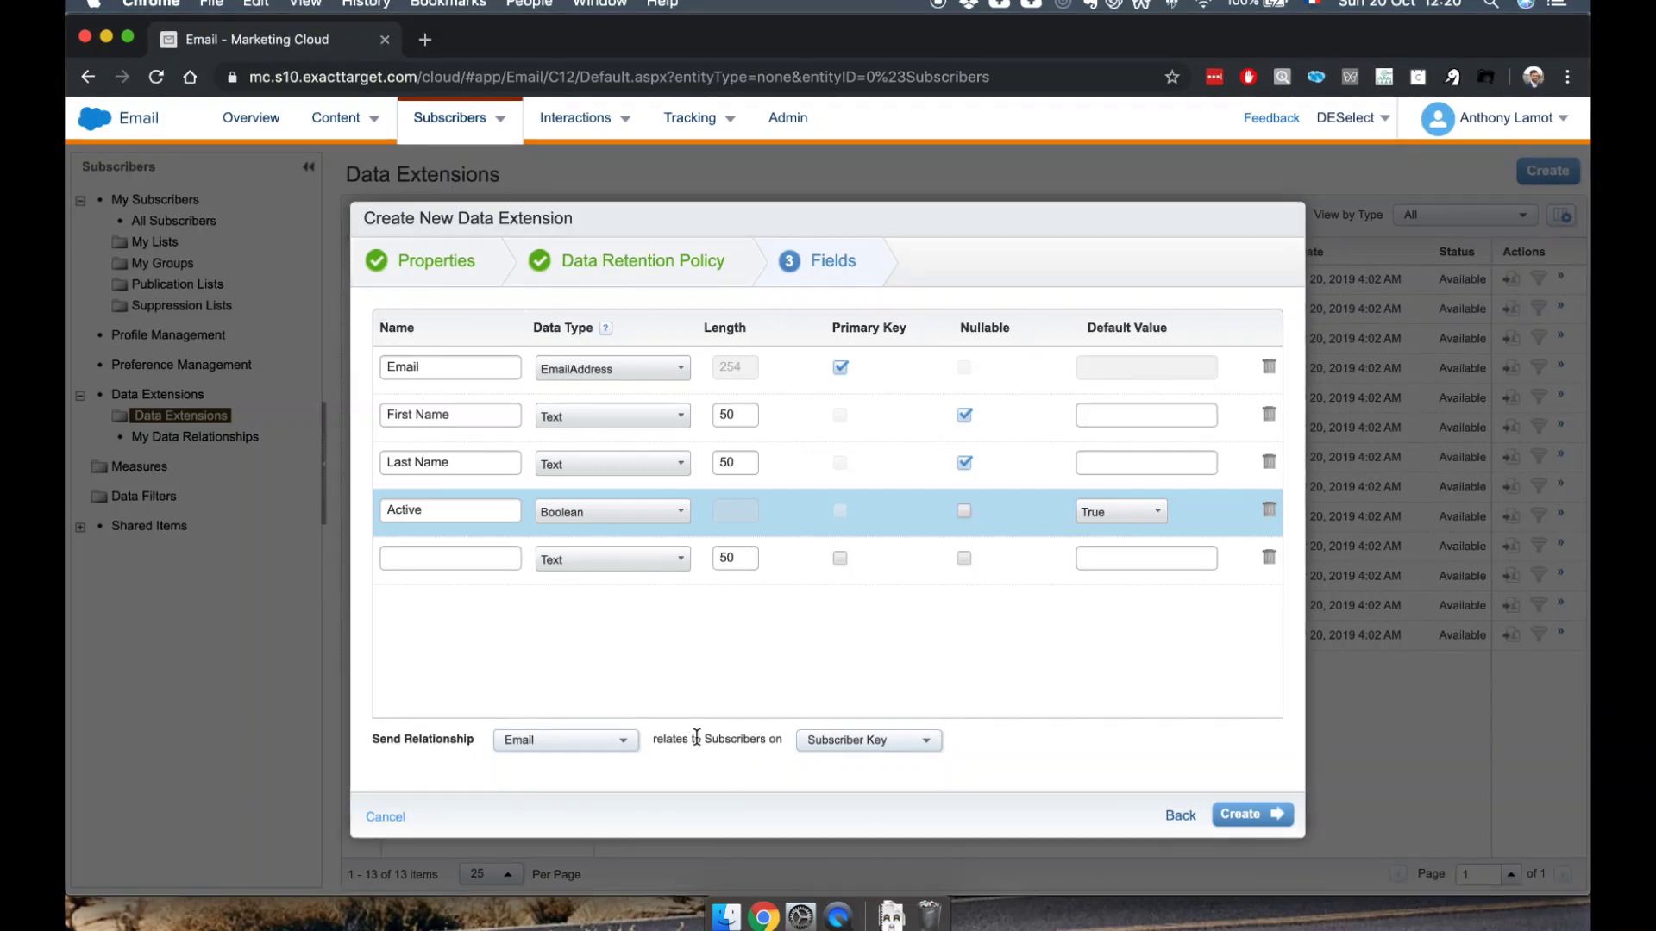
{"action": "left_click_drag", "start_coordinate": [696, 738], "coordinate": [762, 738]}
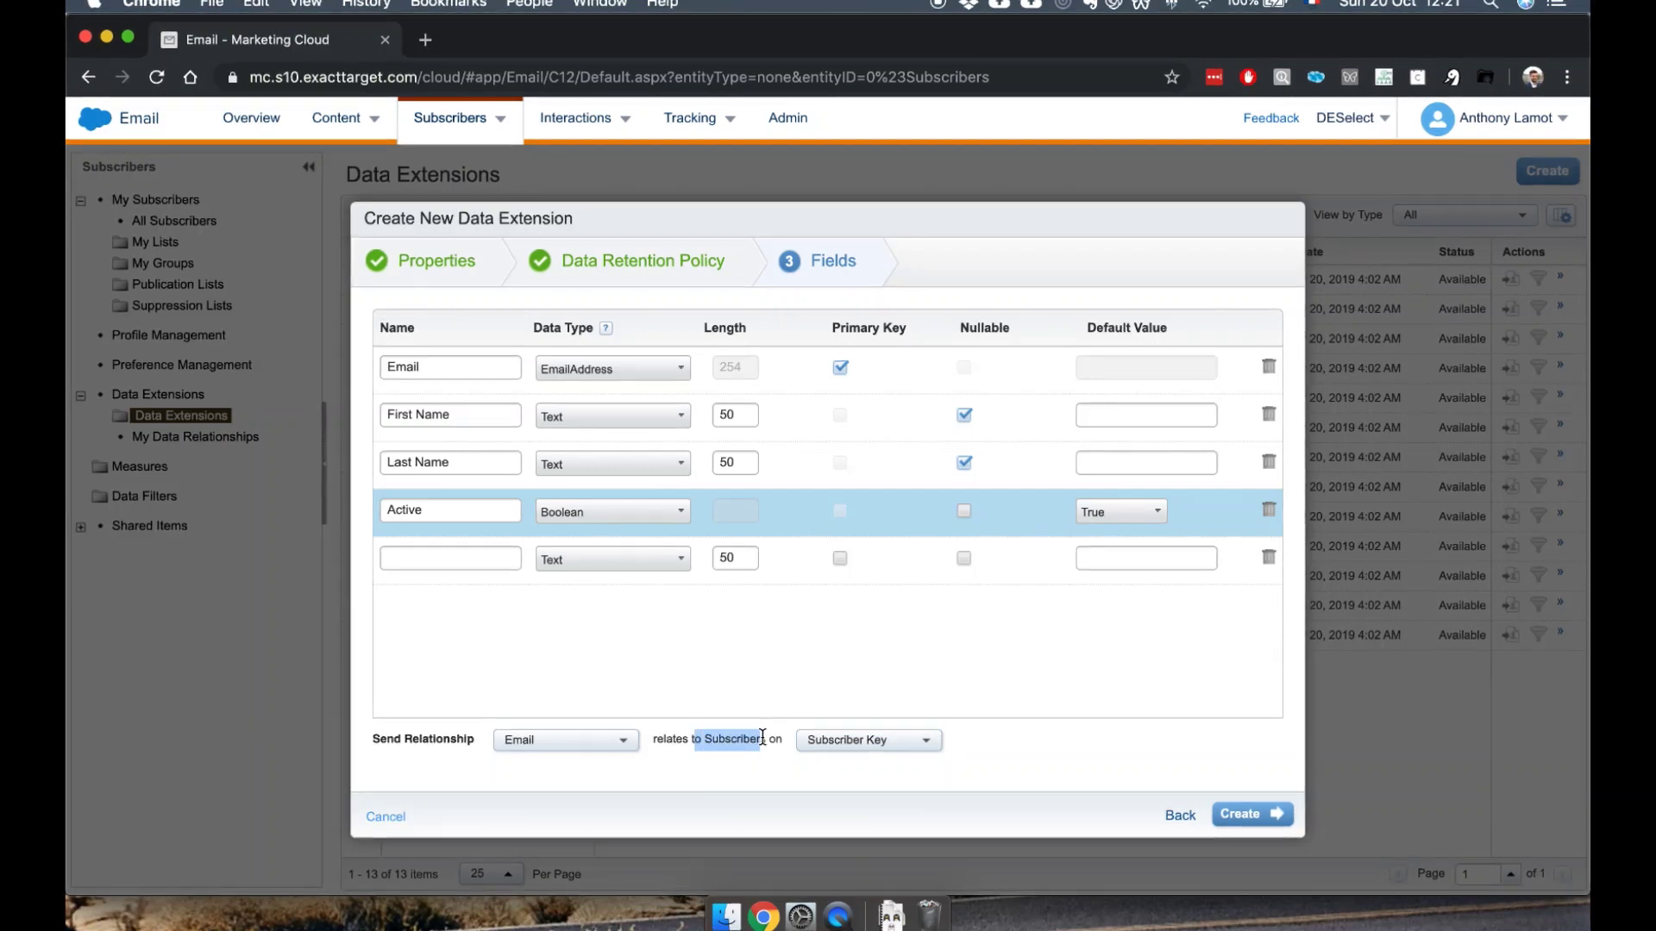
{"action": "left_click", "coordinate": [753, 779]}
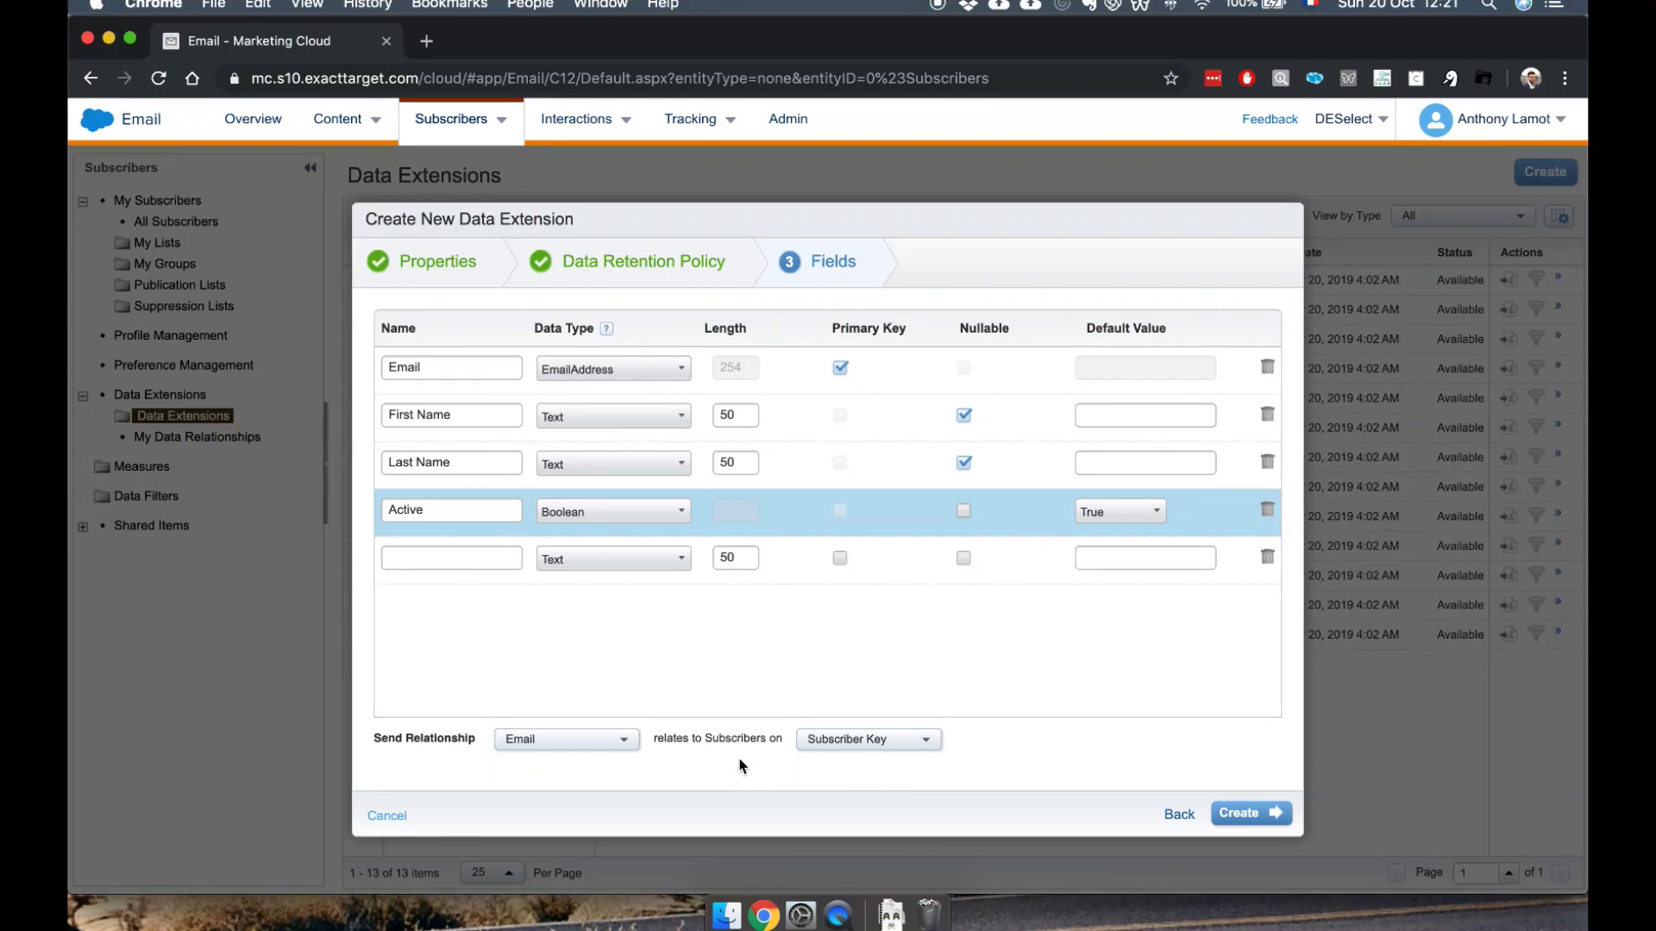
{"action": "left_click", "coordinate": [872, 739]}
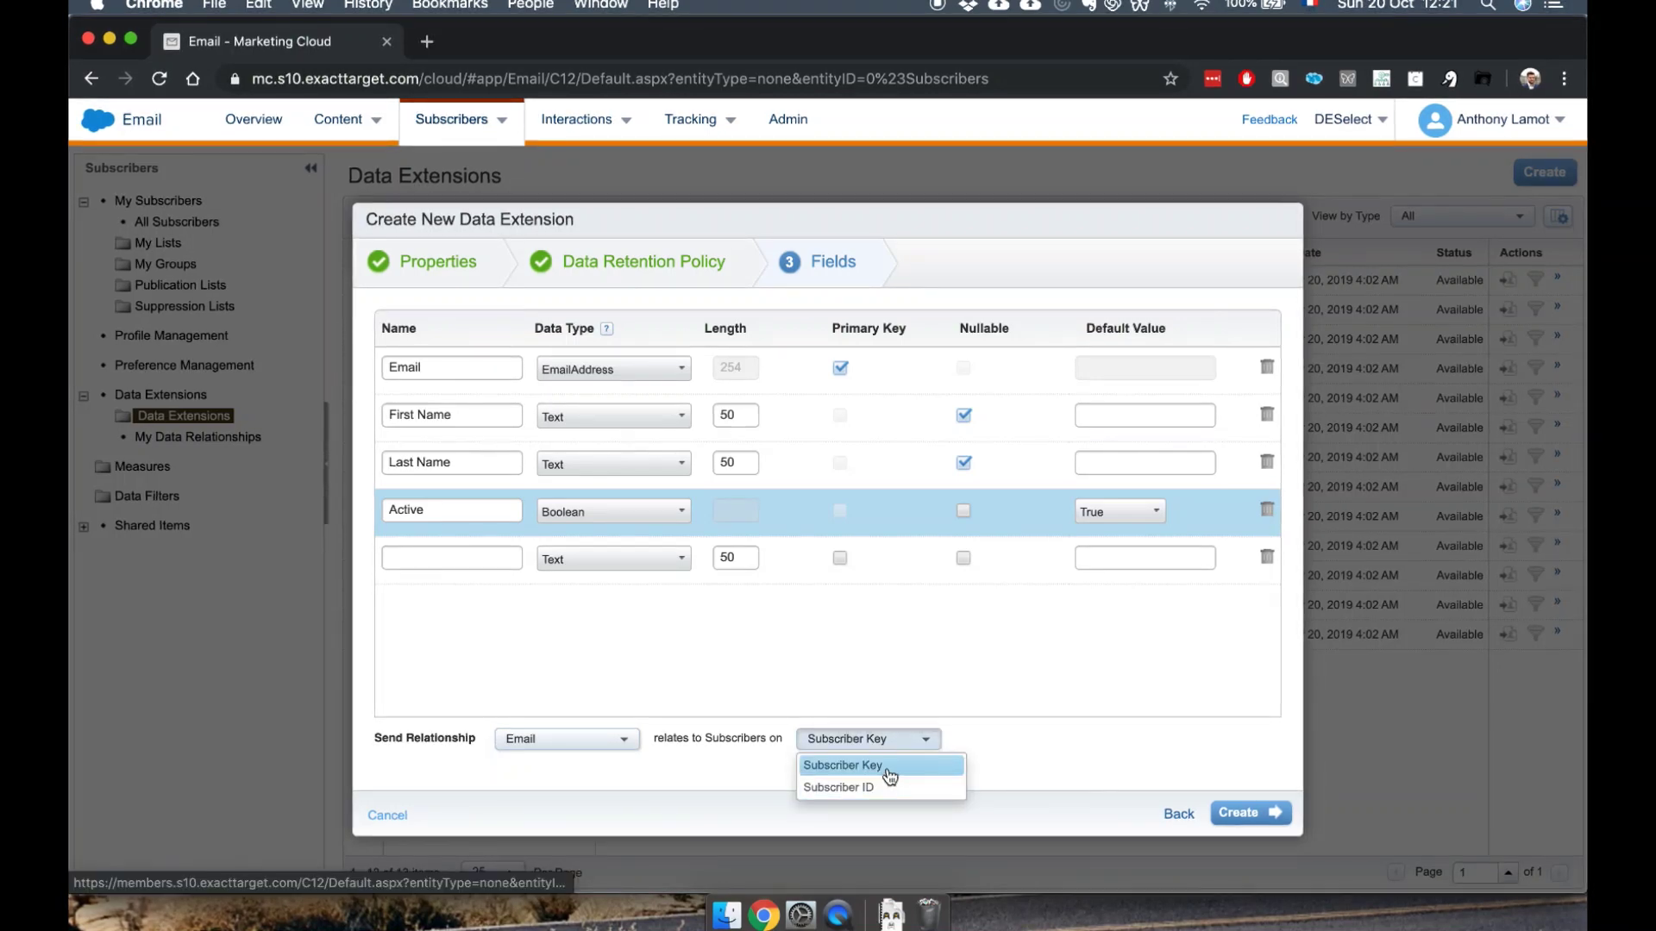
{"action": "left_click", "coordinate": [887, 767]}
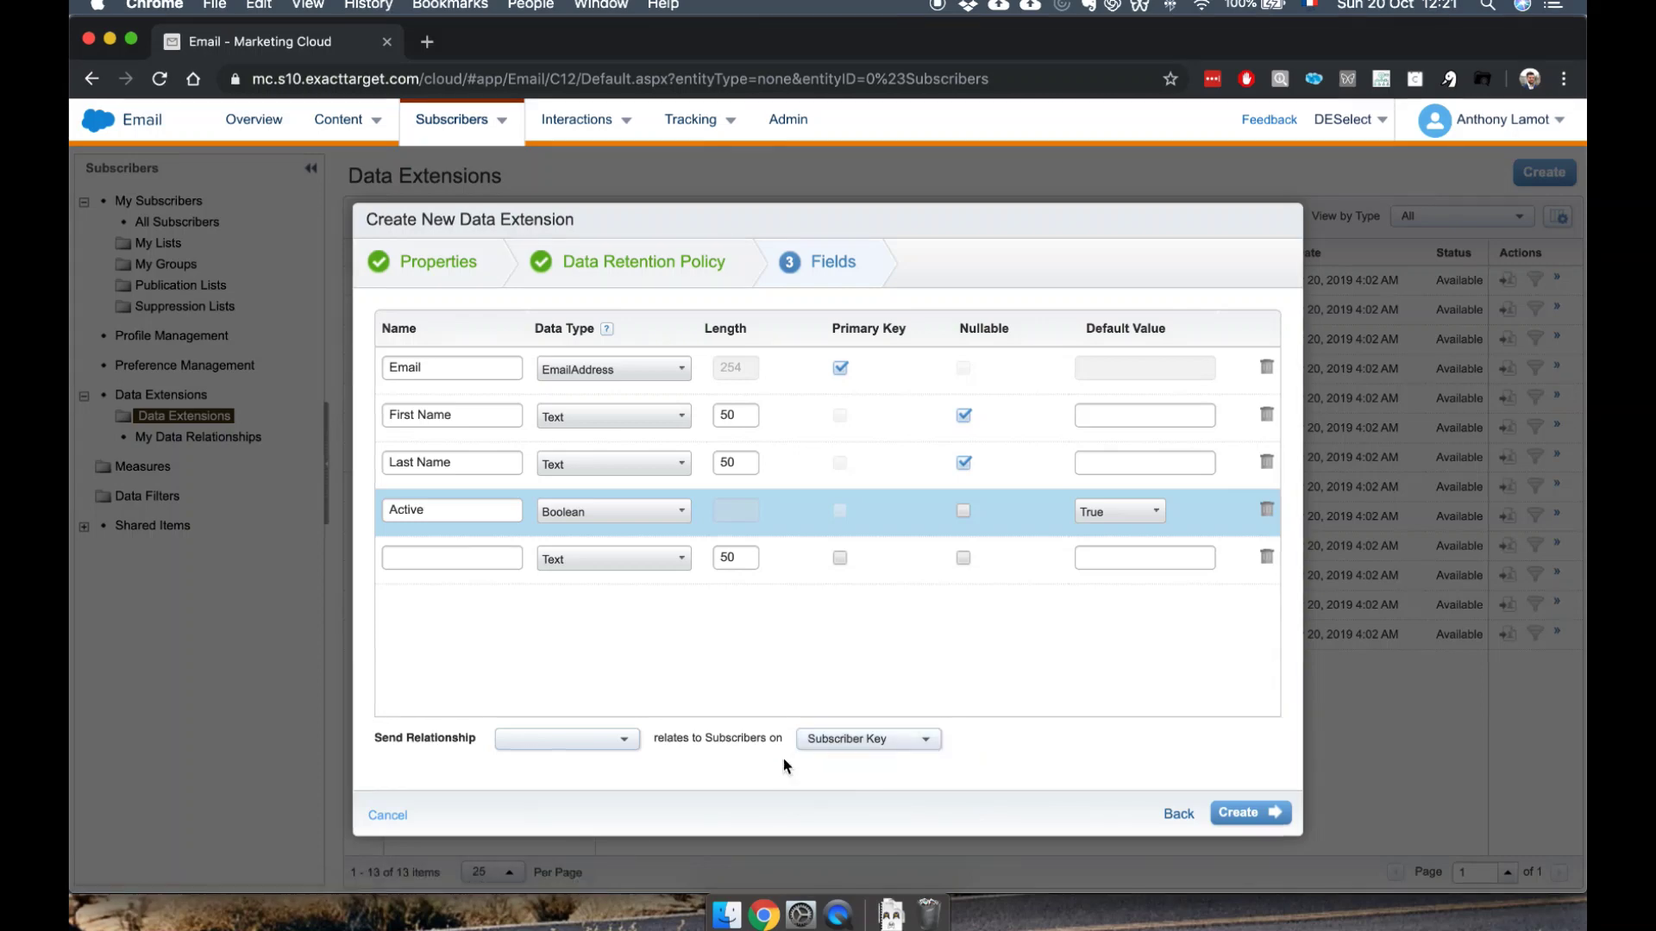
{"action": "left_click", "coordinate": [593, 744]}
{"action": "left_click", "coordinate": [594, 765]}
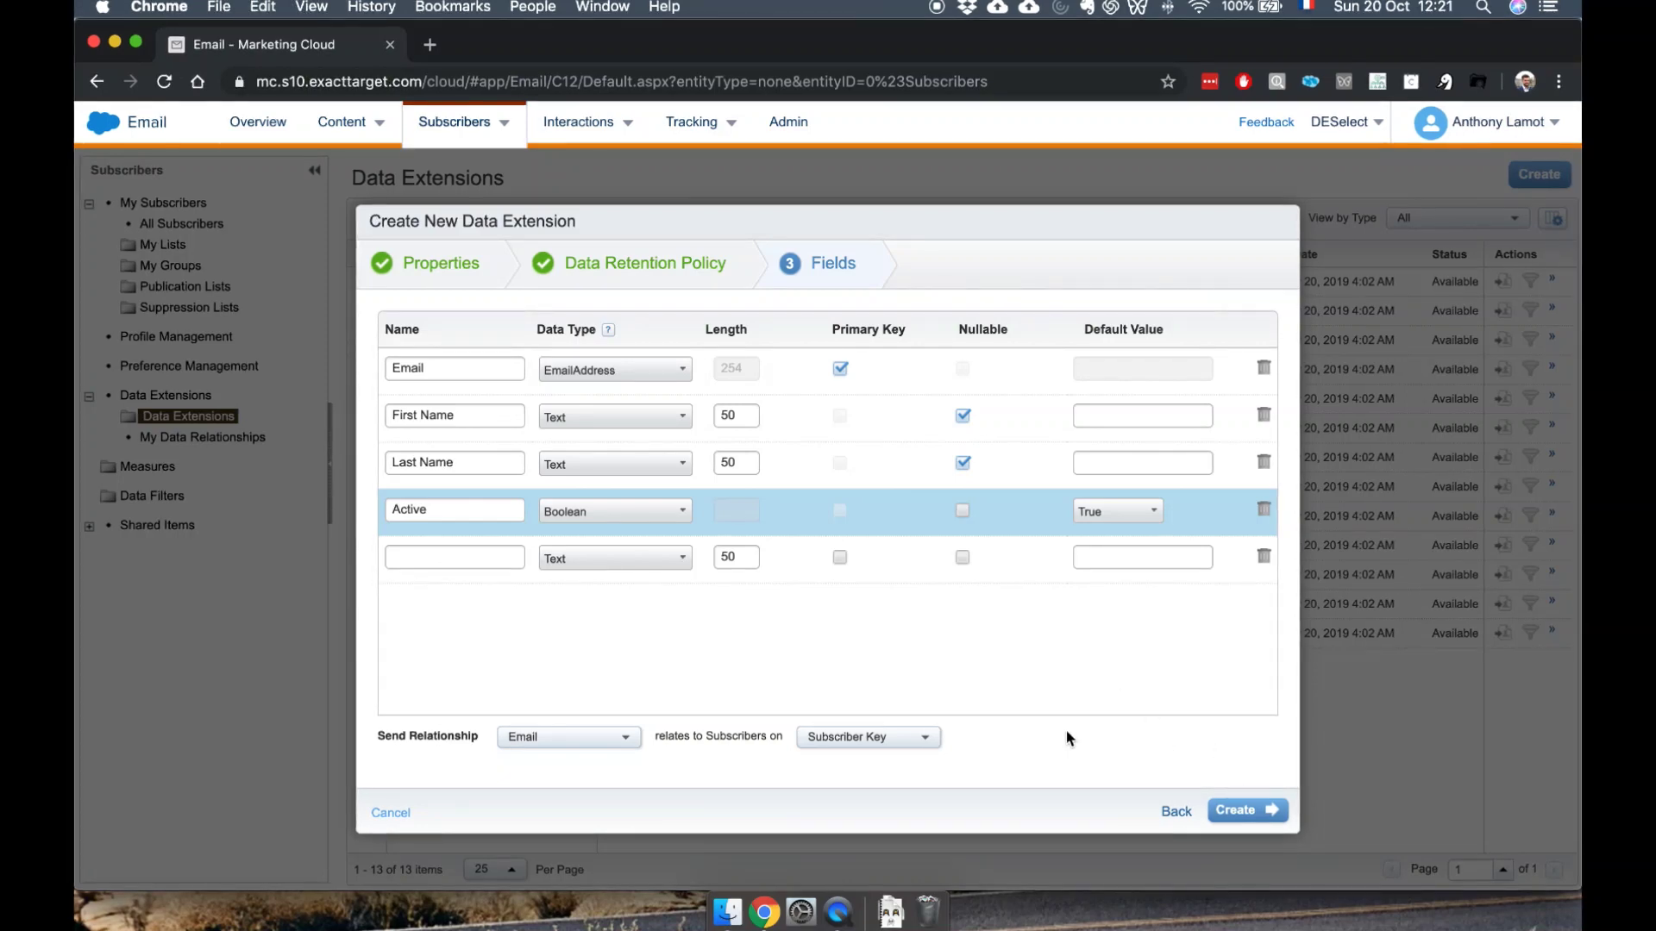
- Create the data extension so Subscribers Data Extension 1 appears as sendable in the list
{"action": "left_click", "coordinate": [1248, 811]}
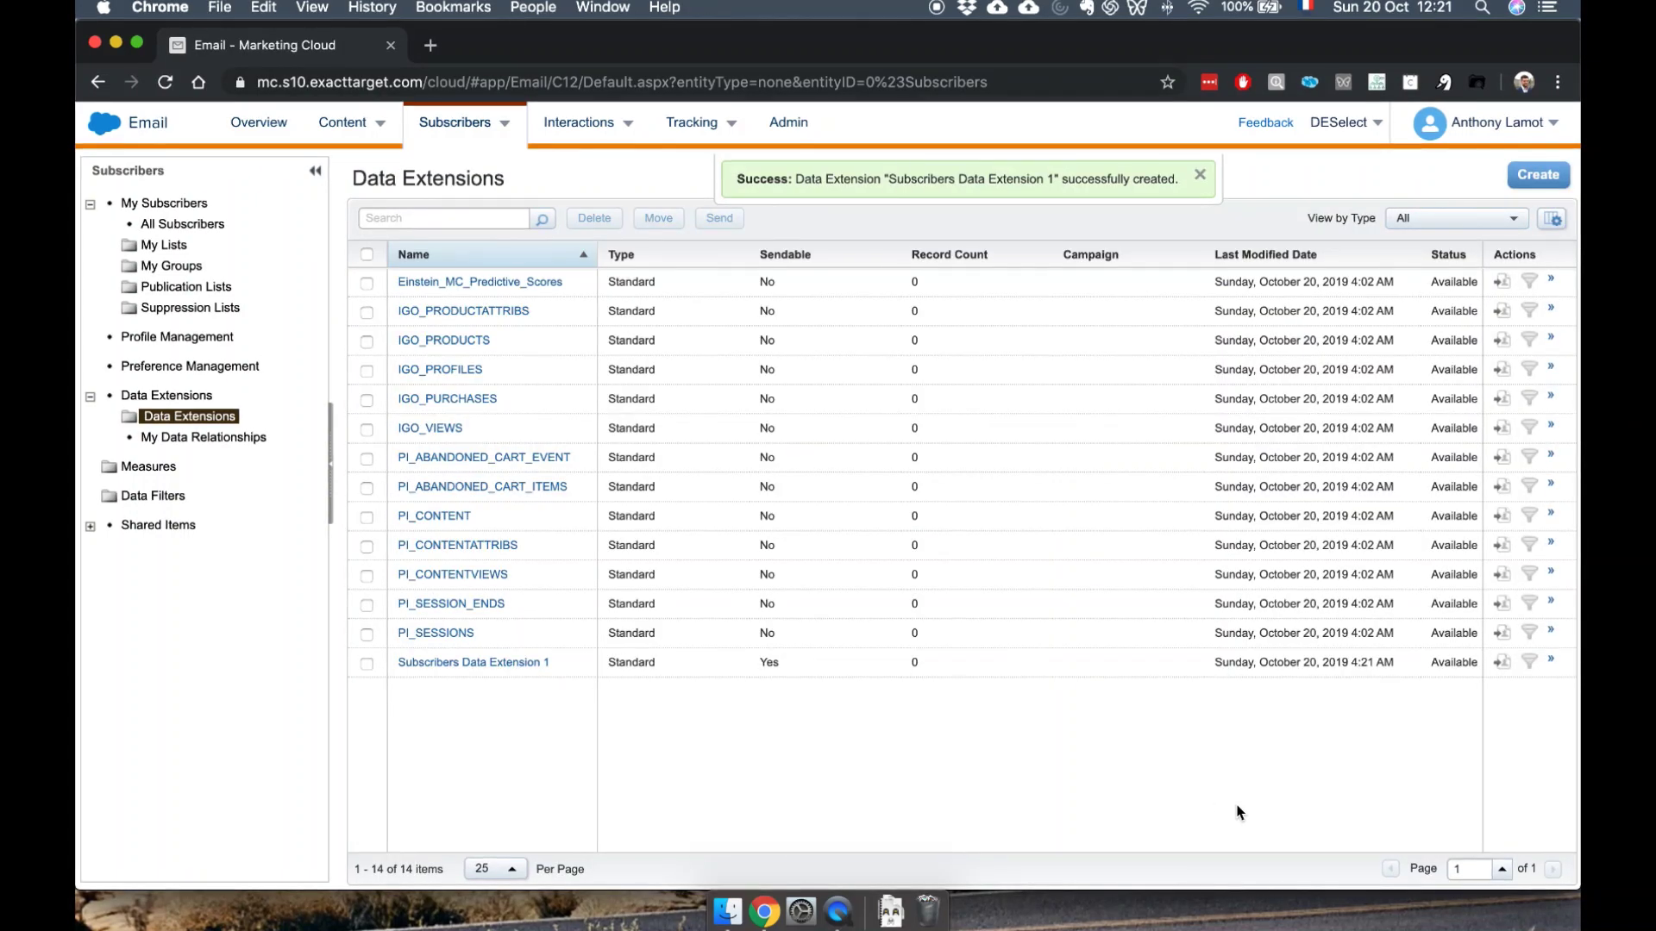
- Open Subscribers Data Extension 1 and highlight its subscriber relationship summary on the Properties page
{"action": "left_click", "coordinate": [471, 664]}
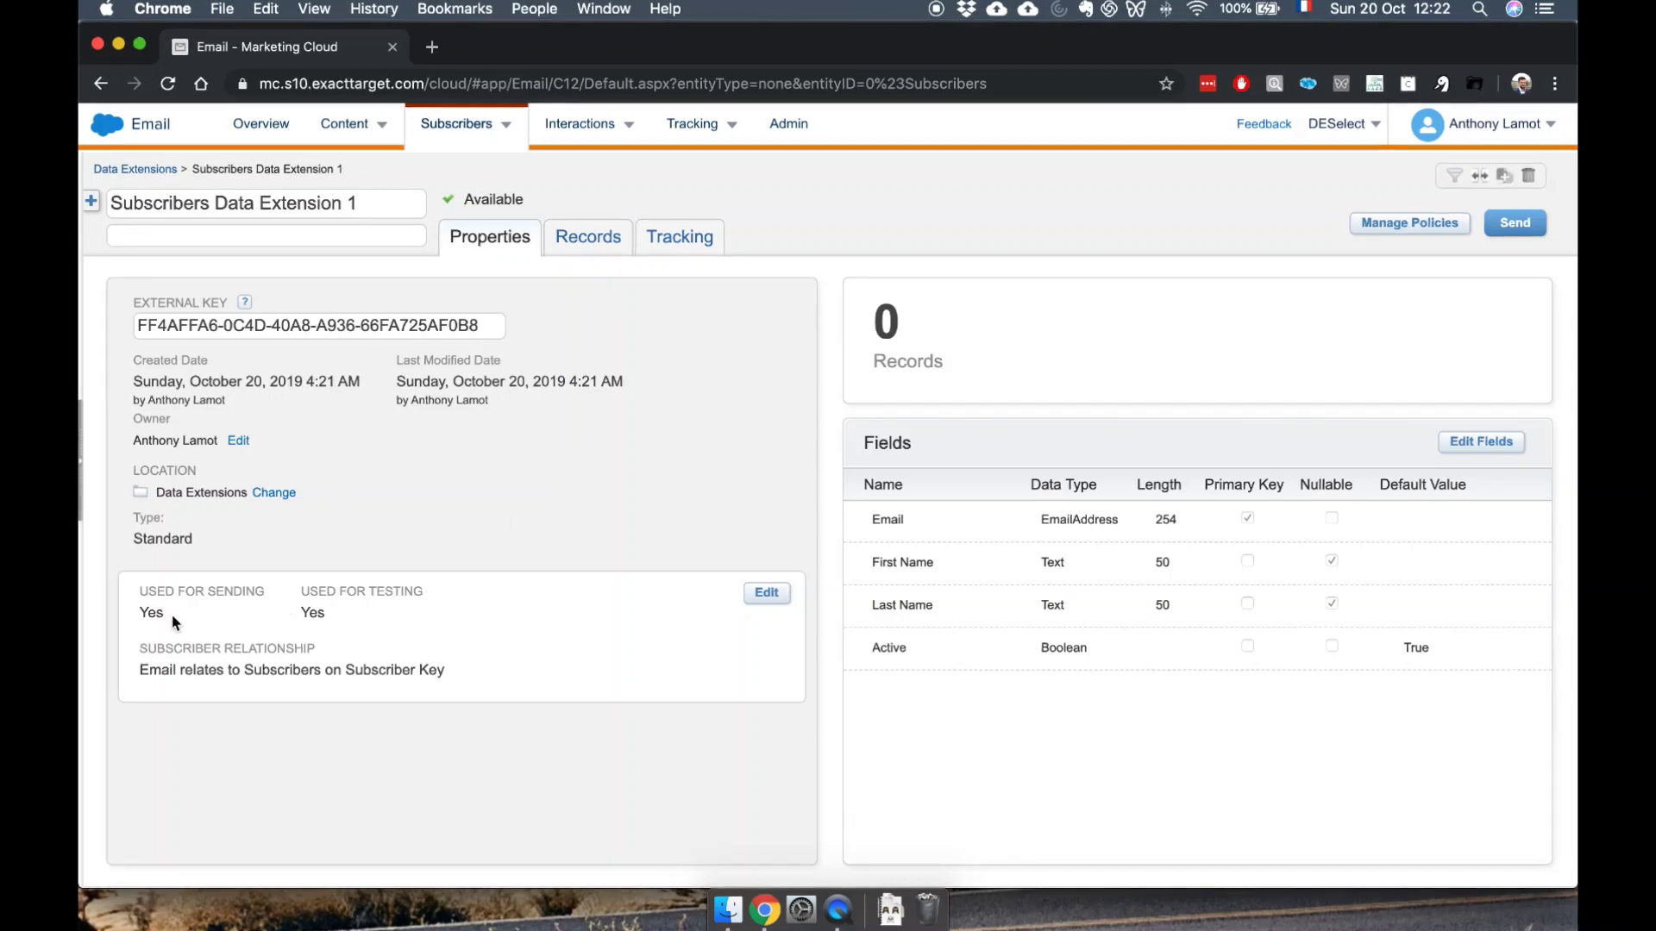
{"action": "left_click_drag", "start_coordinate": [153, 677], "coordinate": [446, 680]}
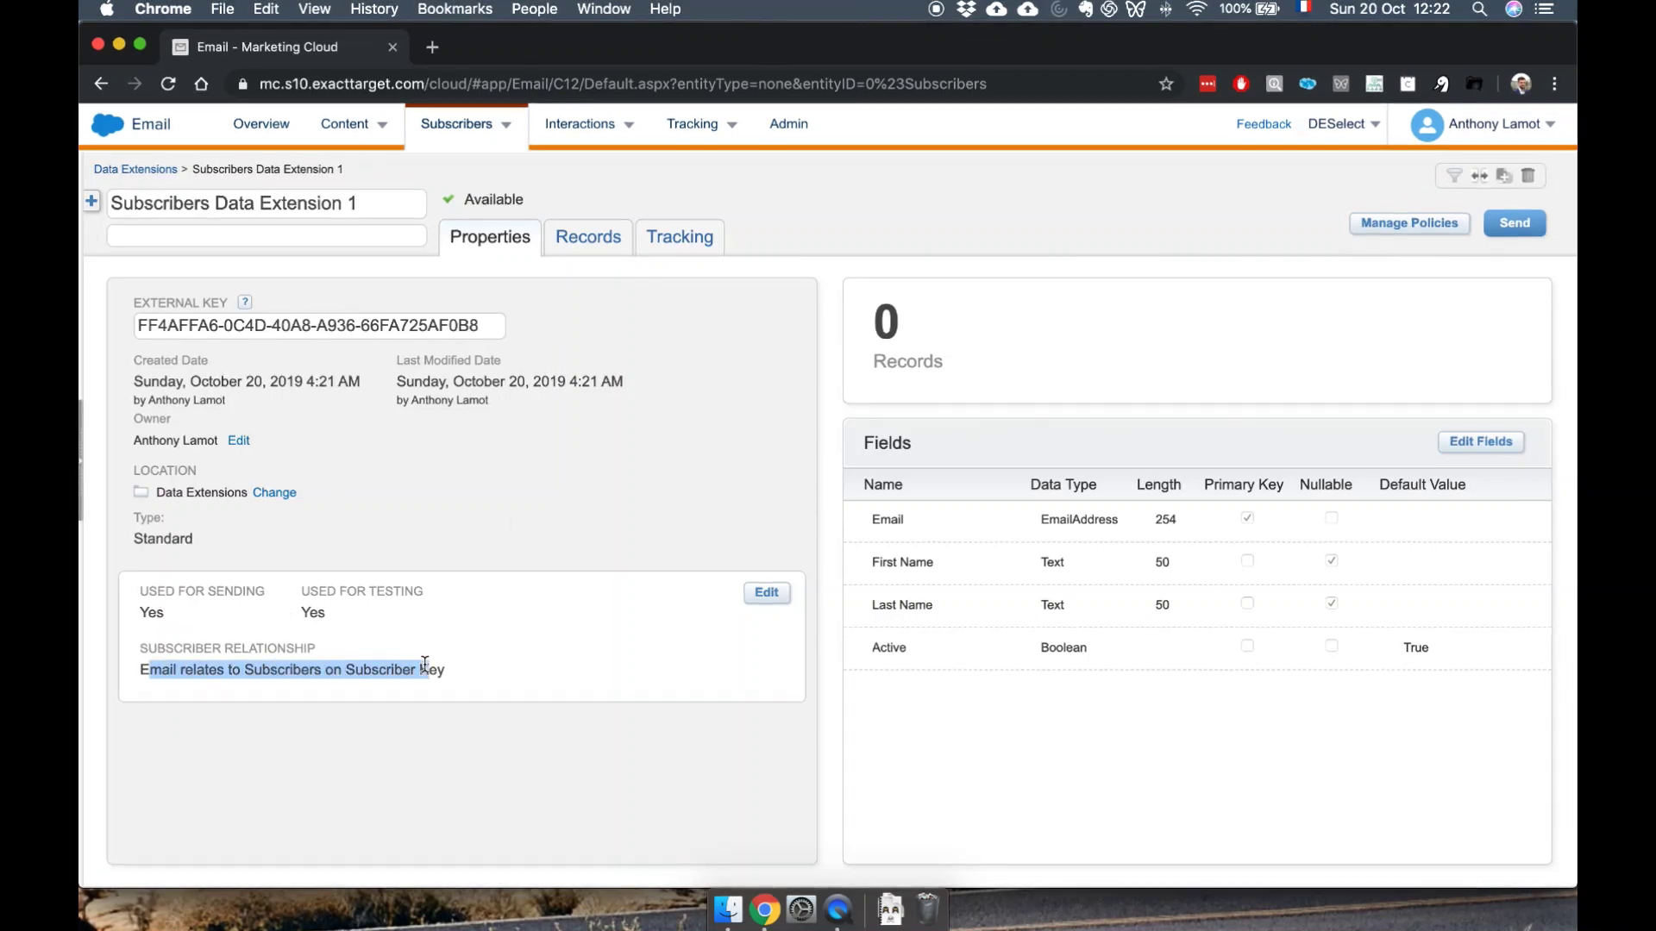
{"action": "left_click", "coordinate": [510, 682]}
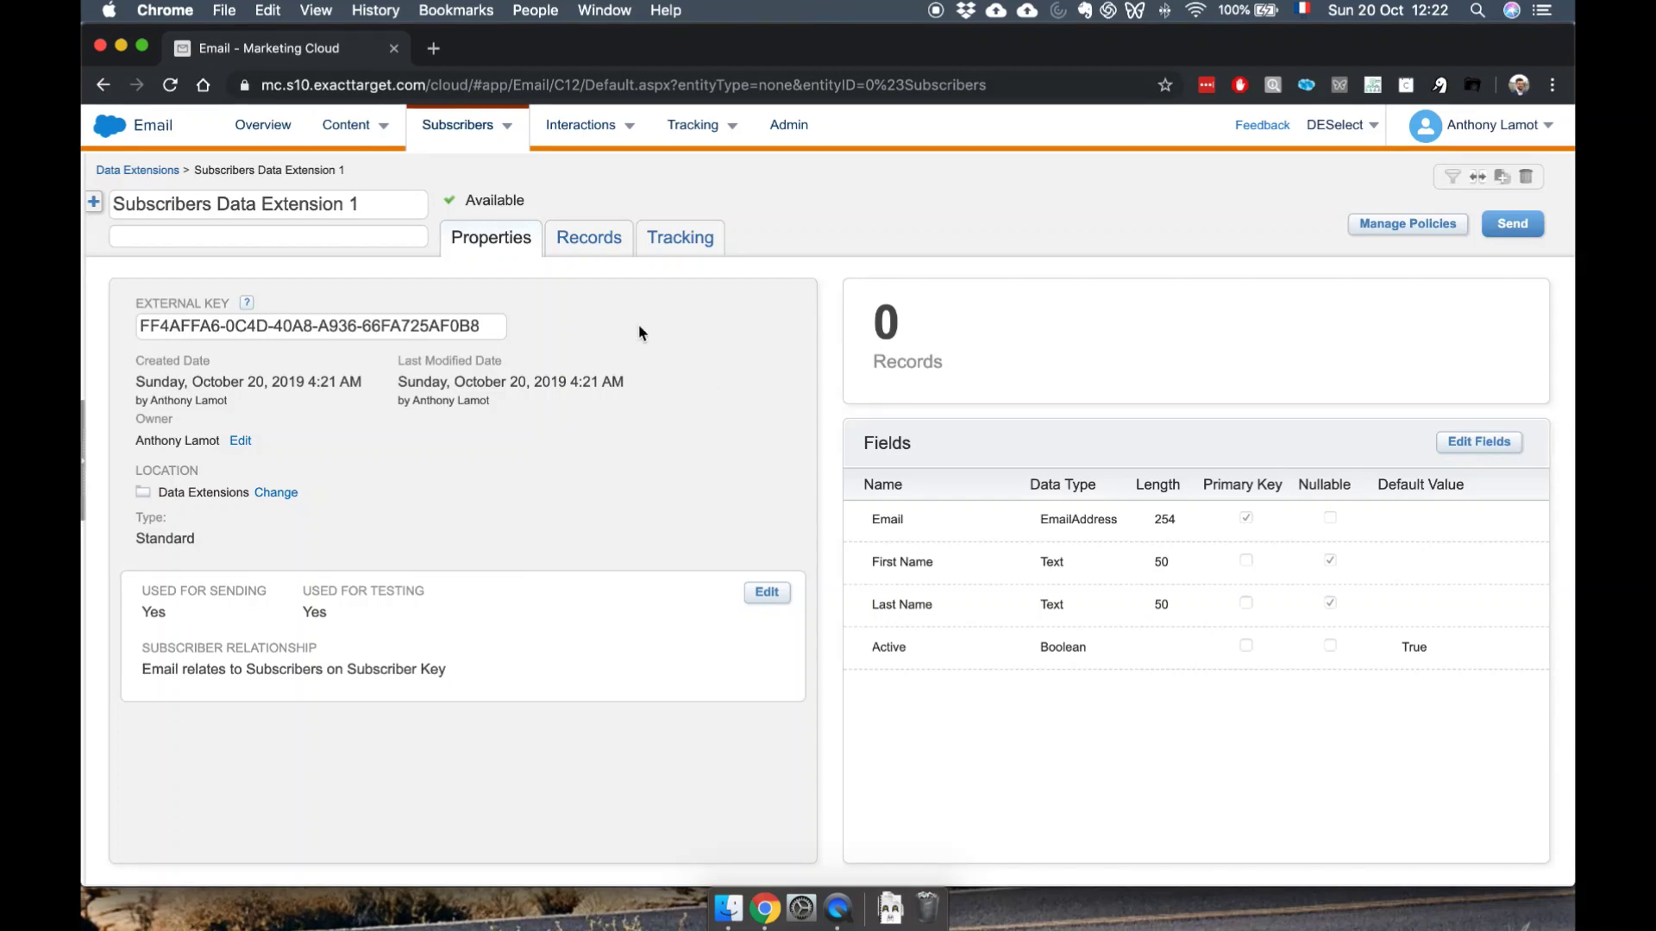
- Switch to the Records tab of Subscribers Data Extension 1 to view its 0 records
{"action": "left_click", "coordinate": [577, 253]}
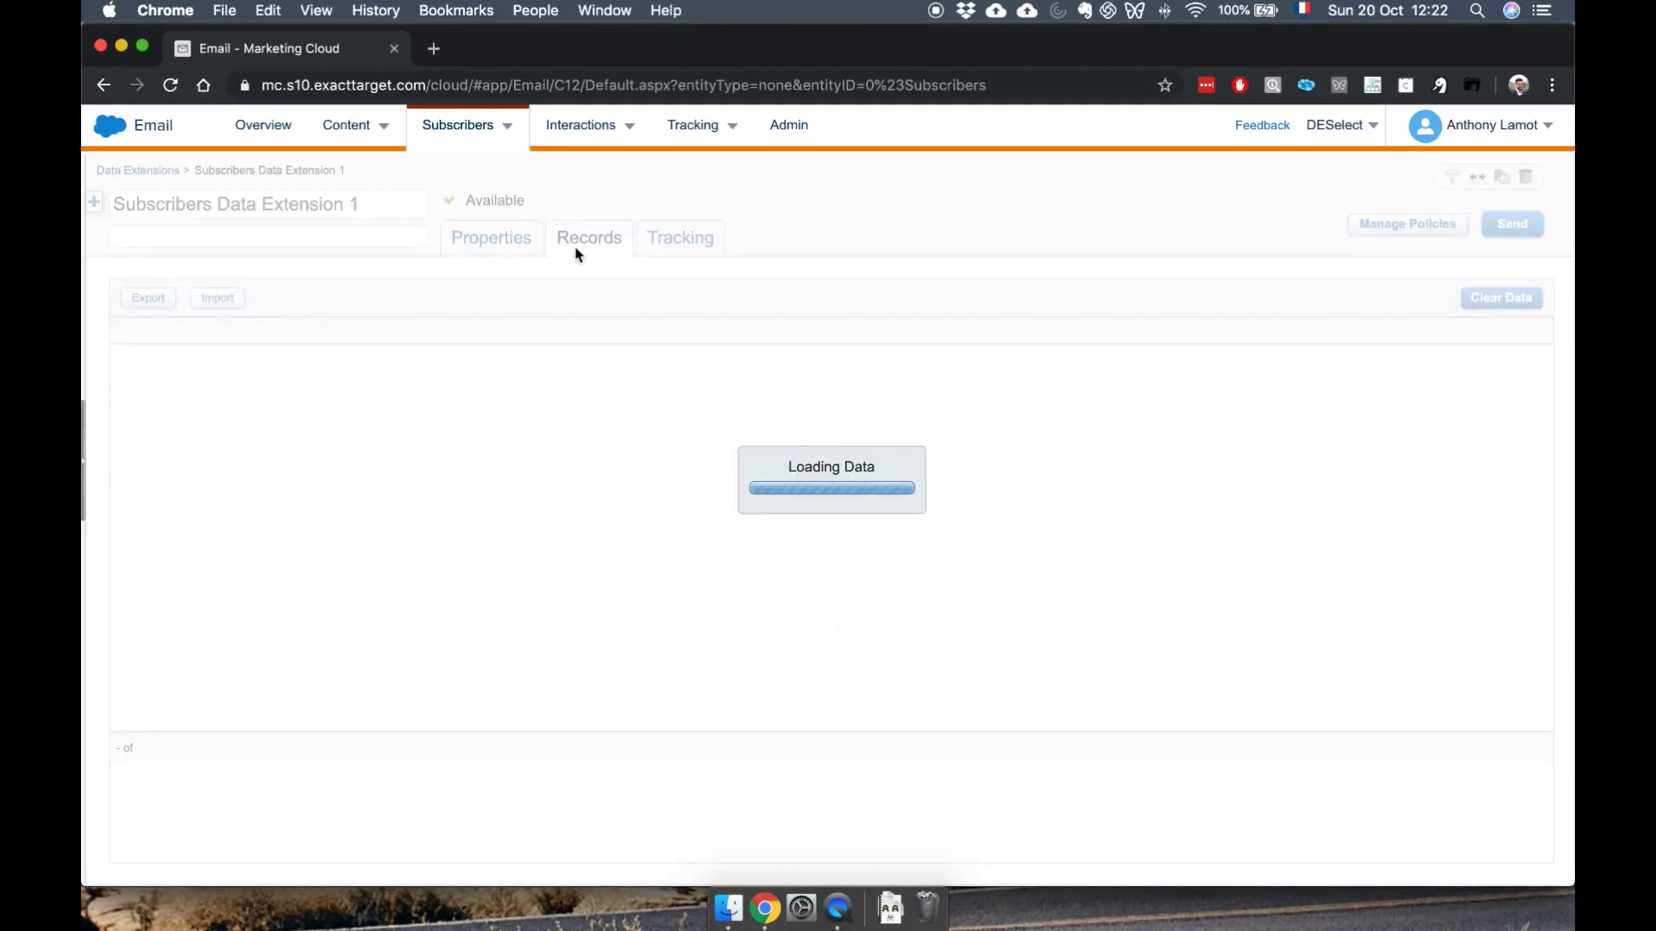